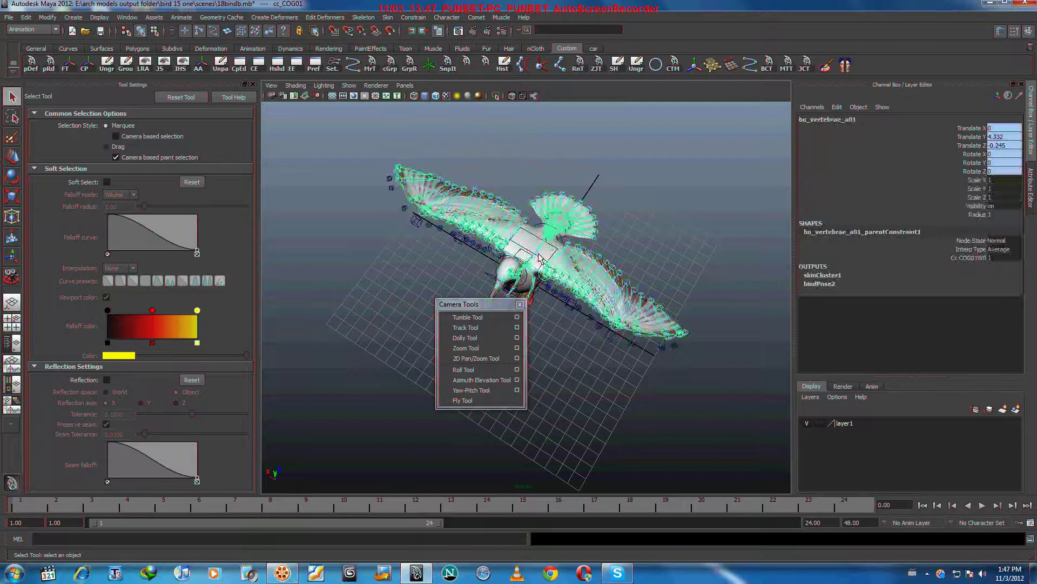
# - Test-move the COG control (cc_COG01) on the bird's back and clear the selection
pyautogui.click(538, 252)
pyautogui.press('w')
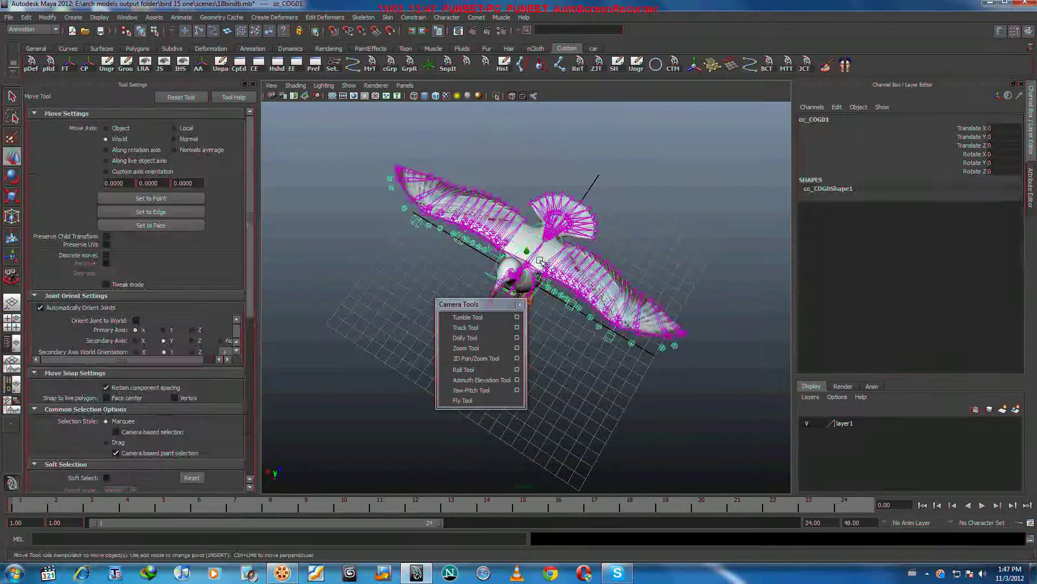
pyautogui.moveTo(539, 252)
pyautogui.mouseDown()
pyautogui.moveTo(536, 223)
pyautogui.moveTo(541, 249)
pyautogui.mouseUp()
pyautogui.click(643, 229)
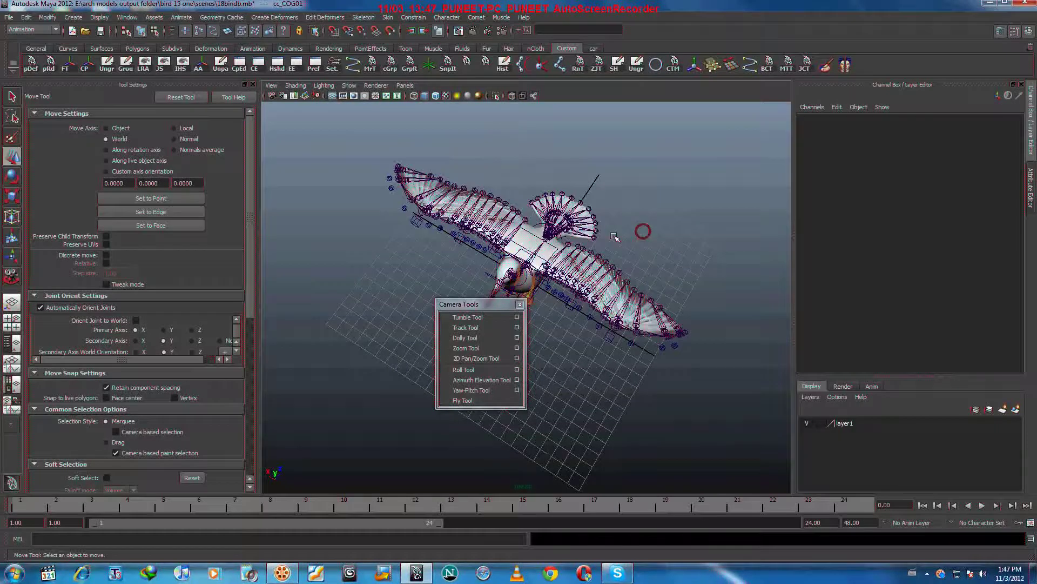
# - Try rotating the breast control (cc_breast01) on the bird's chest about Z and undo the rotation
pyautogui.click(492, 316)
pyautogui.moveTo(599, 316); pyautogui.dragTo(495, 228)
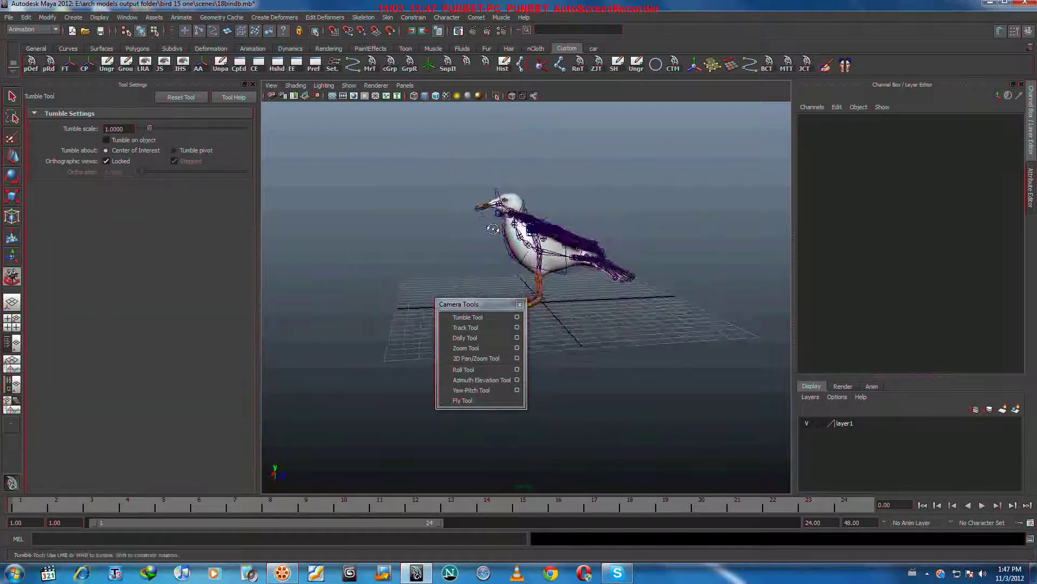
pyautogui.scroll(3, 495, 227)
pyautogui.press('q')
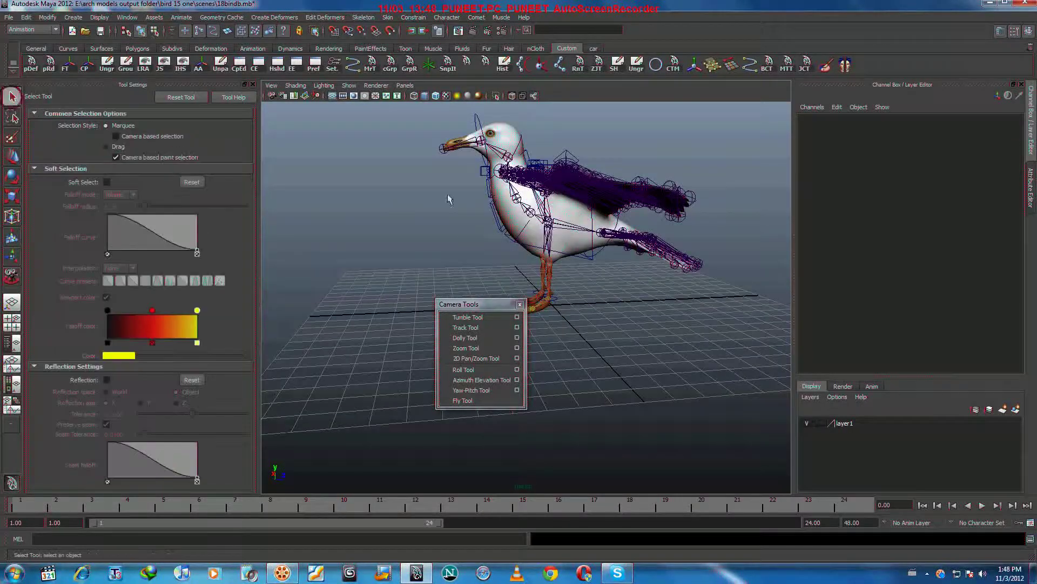
pyautogui.click(493, 221)
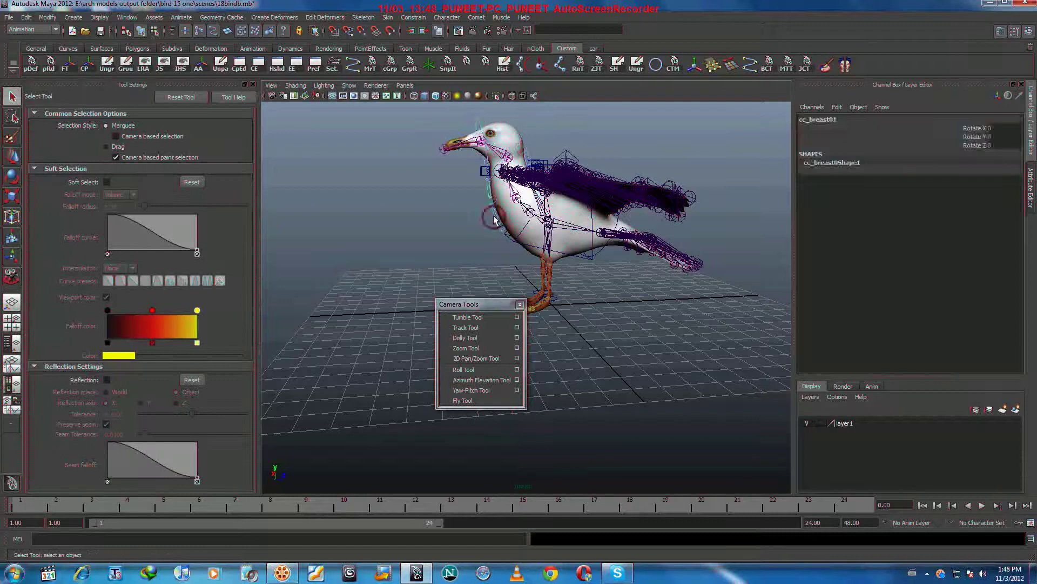
pyautogui.click(976, 145)
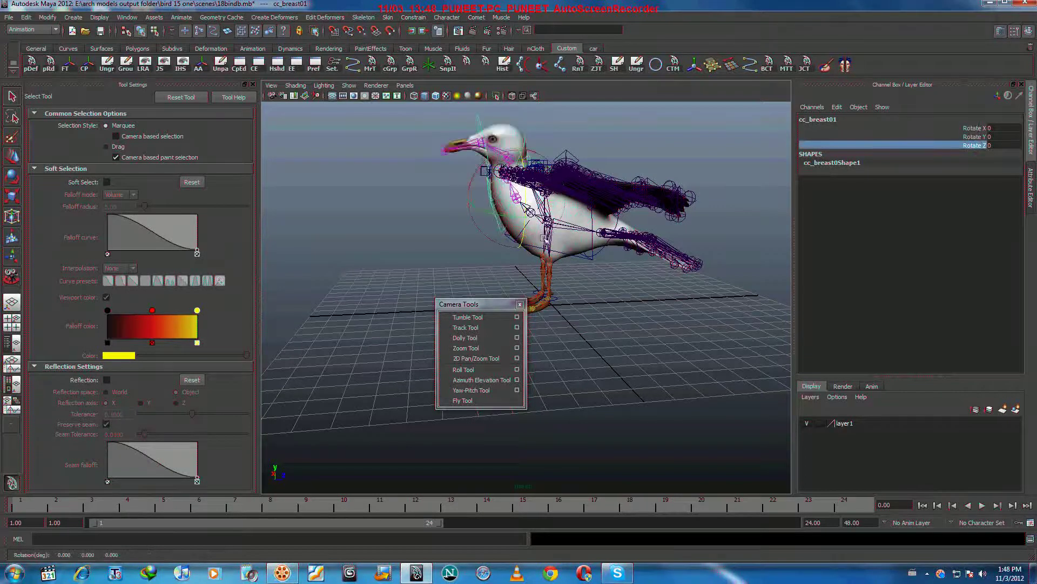
pyautogui.moveTo(543, 238); pyautogui.dragTo(1028, 140, button='middle')
pyautogui.hotkey('ctrl', 'z')
# - Try rotating the breast control about Y and X, undo the rotations and clear the selection
pyautogui.click(972, 137)
pyautogui.click(972, 128)
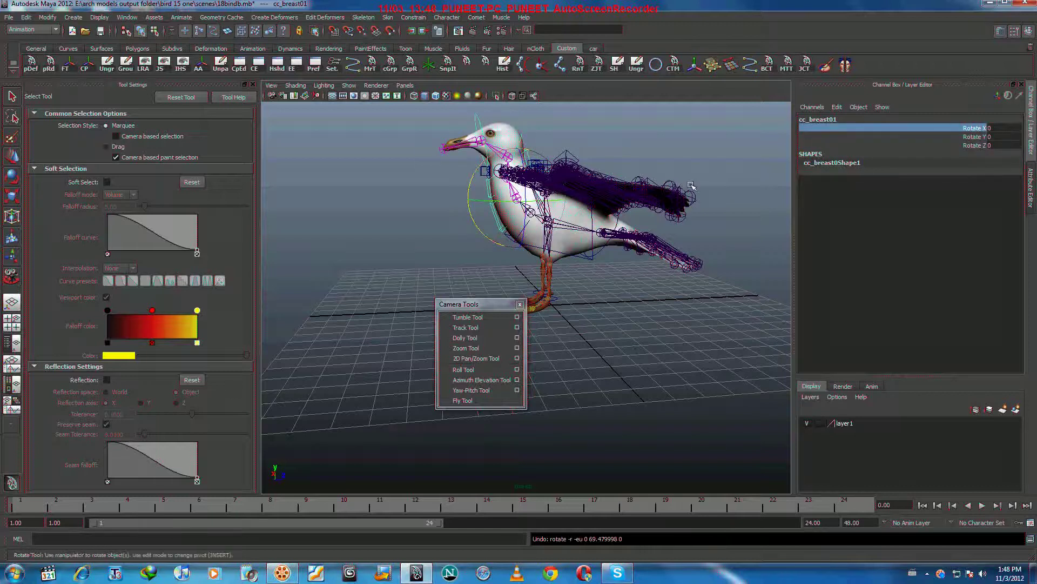
pyautogui.moveTo(692, 186); pyautogui.dragTo(585, 240, button='middle')
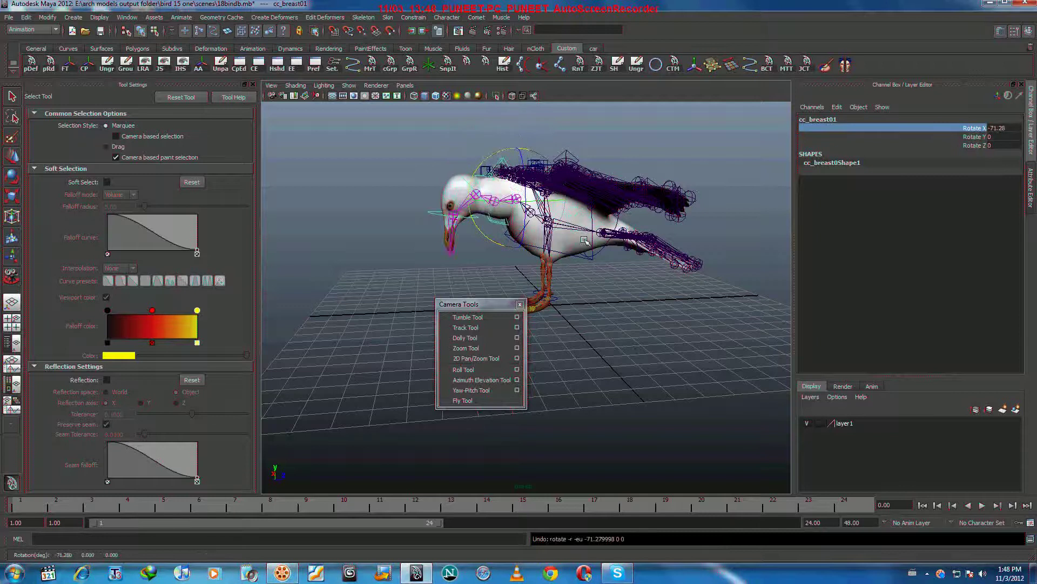
pyautogui.hotkey('ctrl', 'z')
pyautogui.click(597, 323)
# - Try rotating the throat control (cc_throat01) at the front of the neck about Z and Y, undoing each rotation
pyautogui.press('q')
pyautogui.click(489, 188)
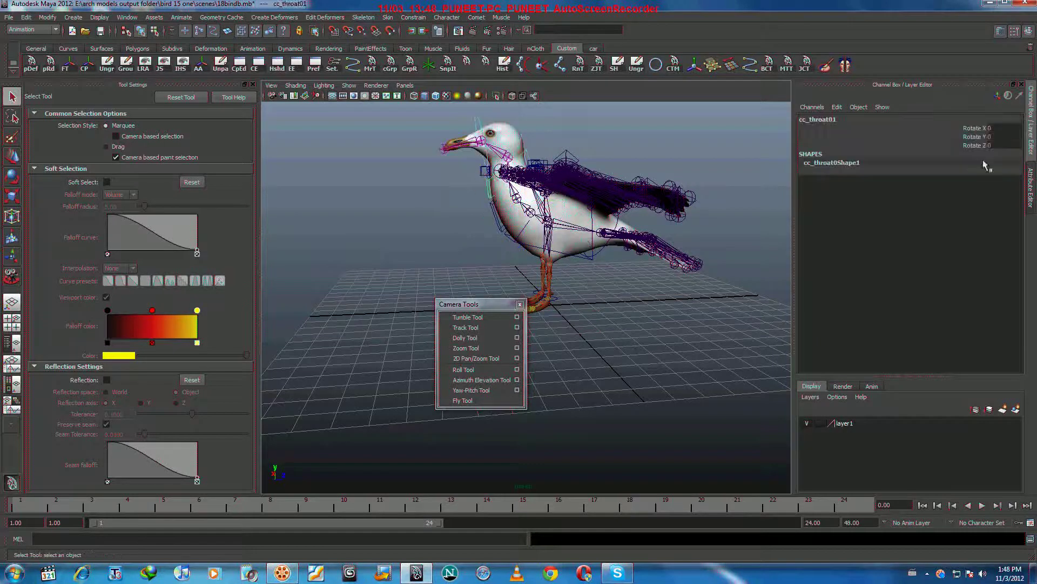
pyautogui.click(970, 146)
pyautogui.moveTo(712, 193); pyautogui.dragTo(931, 176, button='middle')
pyautogui.click(965, 136)
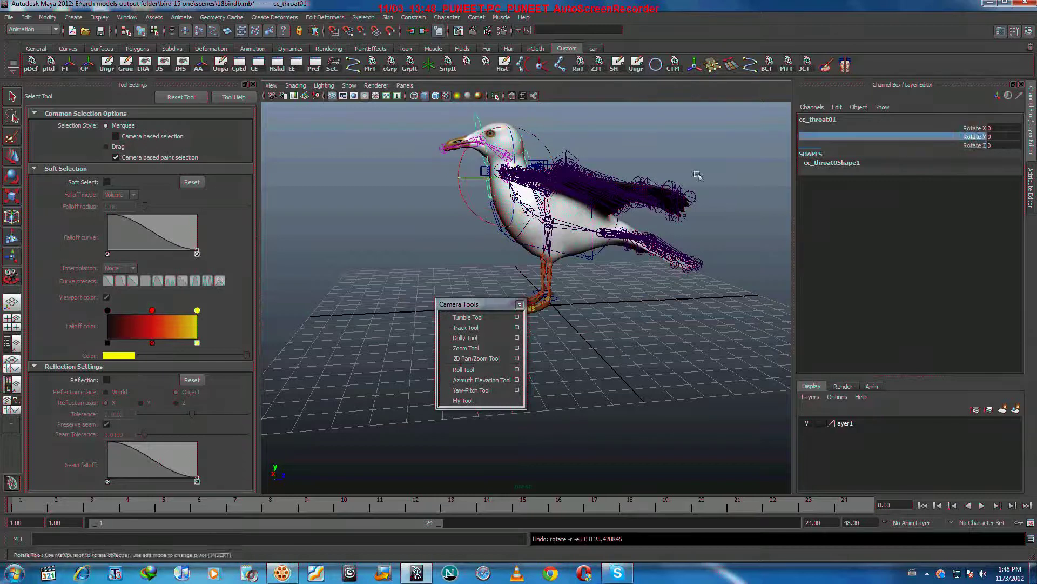
pyautogui.moveTo(697, 175); pyautogui.dragTo(858, 165, button='middle')
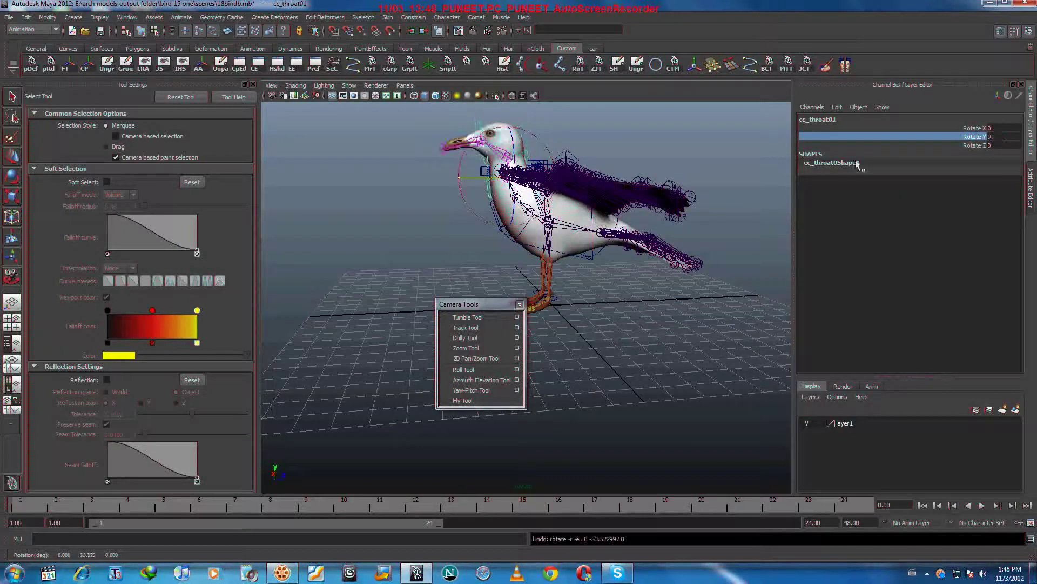
# - Try rotating the throat control about X, undo the rotation and clear the selection
pyautogui.click(977, 127)
pyautogui.moveTo(778, 174); pyautogui.dragTo(548, 252, button='middle')
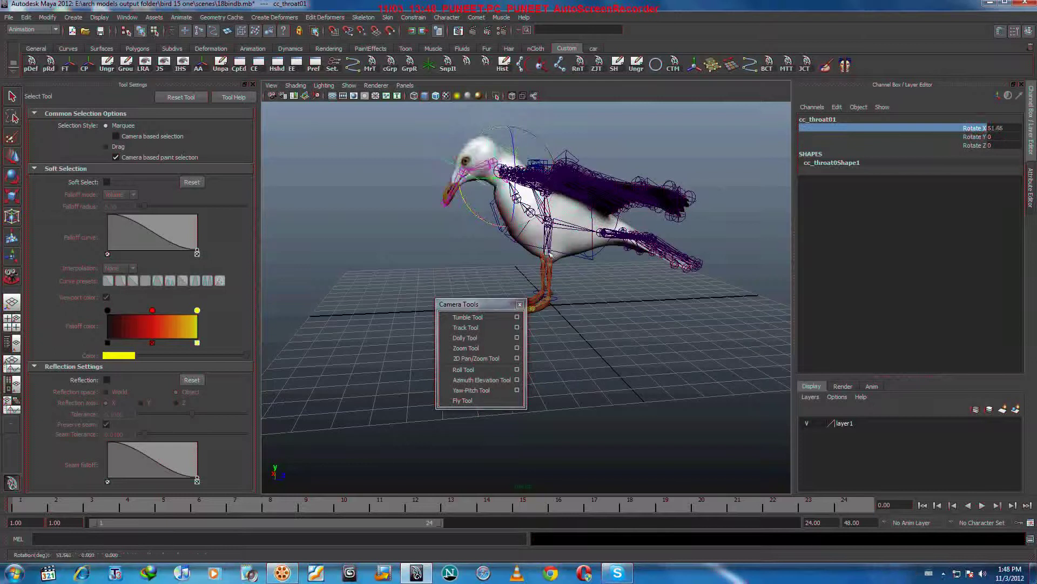
pyautogui.hotkey('ctrl', 'z')
pyautogui.hotkey('ctrl', 'z')
pyautogui.click(636, 127)
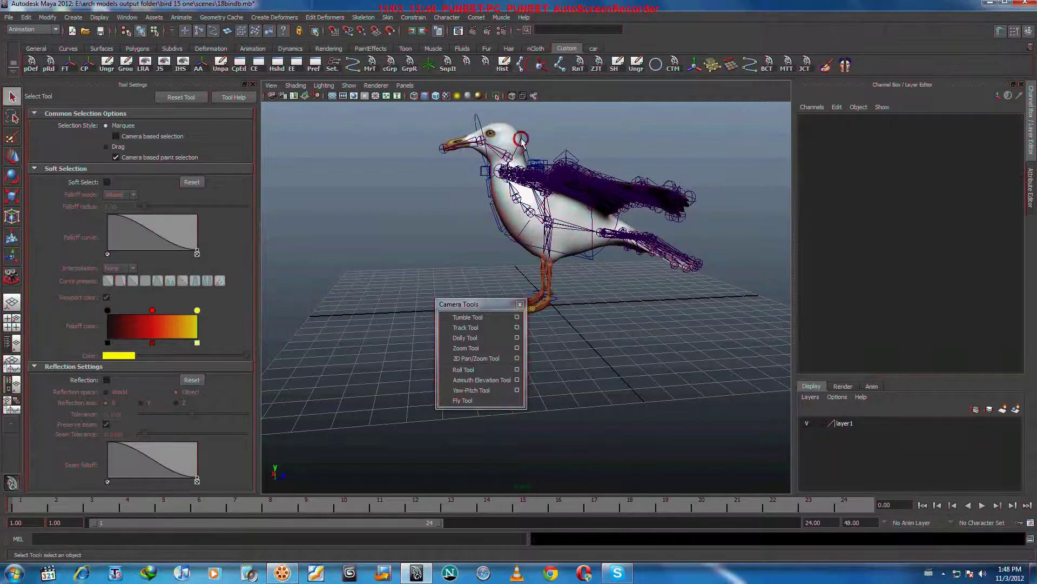
# - Try rotating the neck control (cc_l_neck01) behind the head about Z and Y, undoing each rotation
pyautogui.click(521, 142)
pyautogui.click(973, 145)
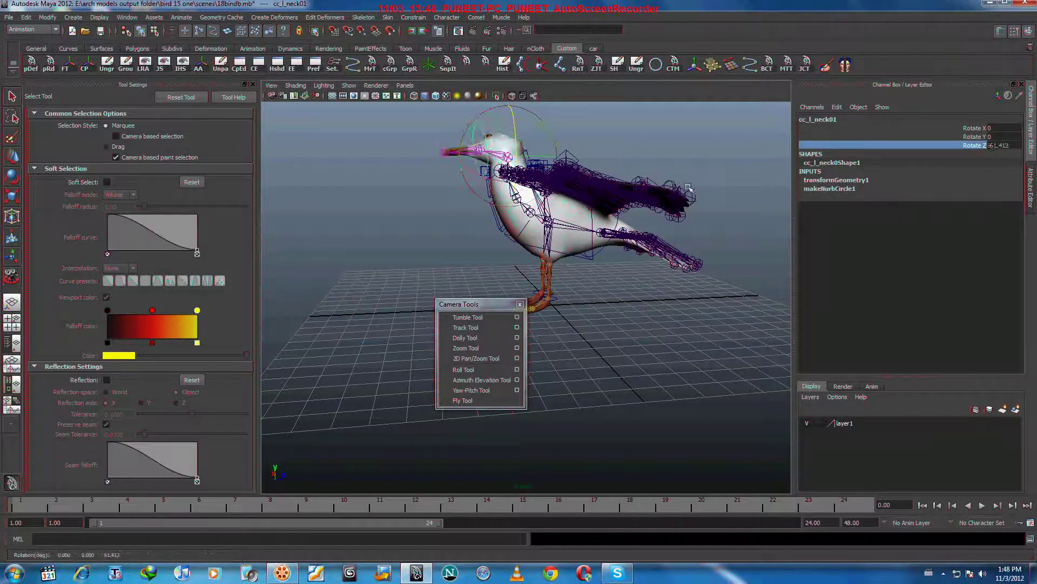
pyautogui.moveTo(688, 186); pyautogui.dragTo(692, 187, button='middle')
pyautogui.hotkey('ctrl', 'z')
pyautogui.click(970, 136)
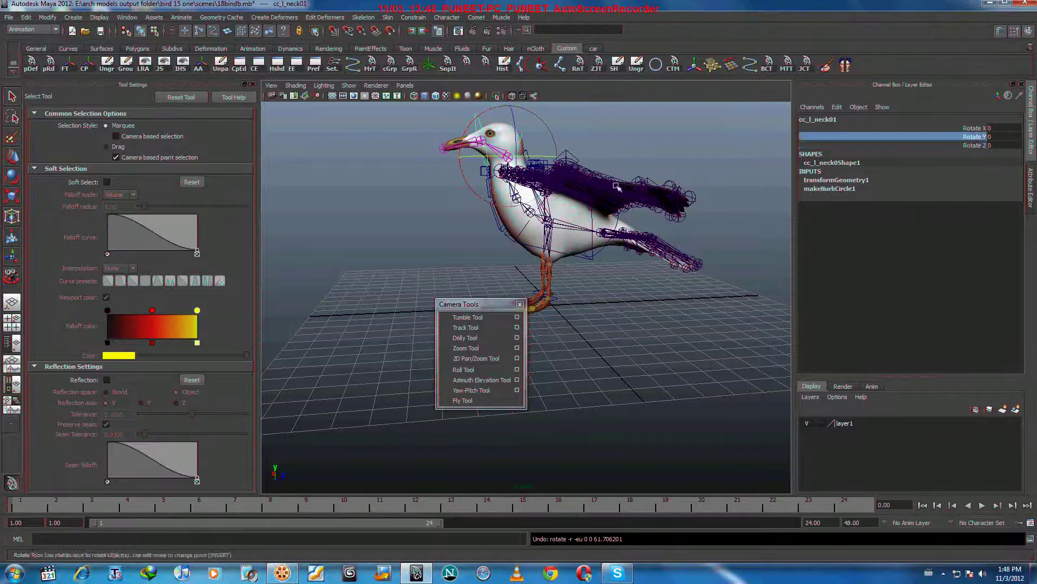
pyautogui.moveTo(615, 185); pyautogui.dragTo(465, 224, button='middle')
pyautogui.hotkey('ctrl', 'z')
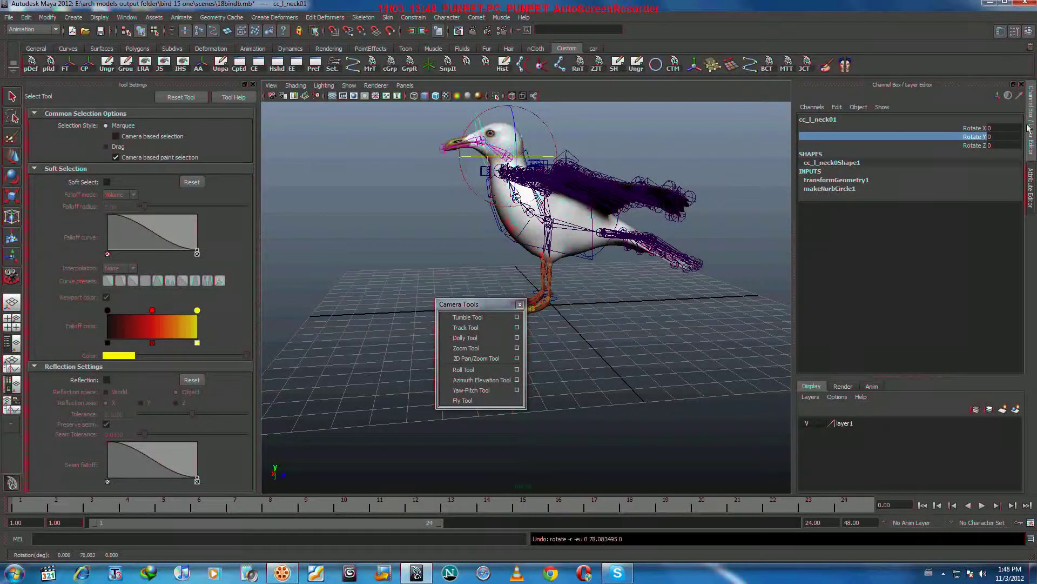
# - Try rotating the neck control about X, undo the rotation and clear the selection
pyautogui.click(971, 128)
pyautogui.moveTo(706, 203); pyautogui.dragTo(596, 238, button='middle')
pyautogui.hotkey('ctrl', 'z')
pyautogui.click(459, 116)
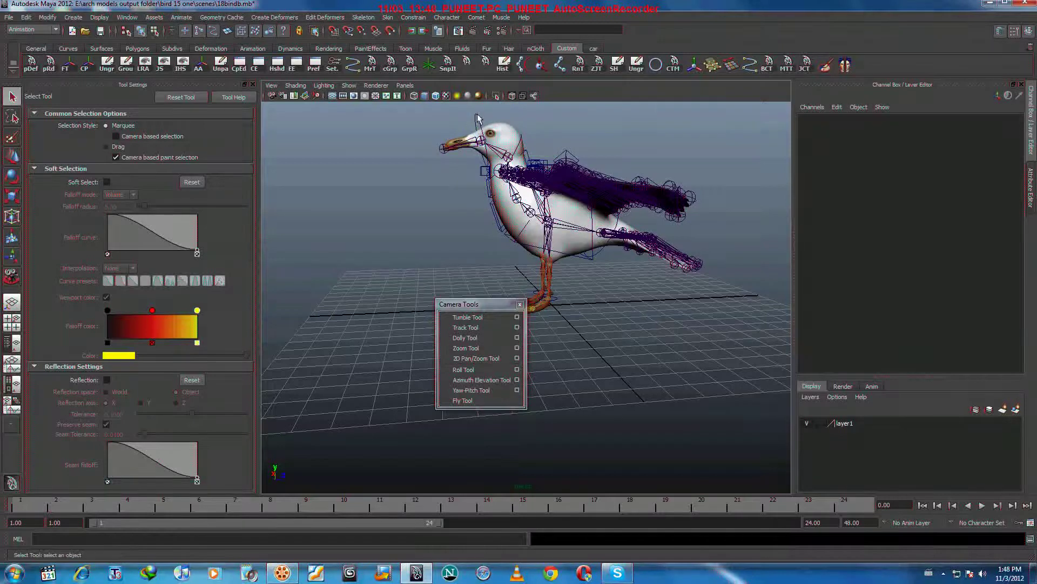
# - Try rotating the mandible control (cc_l_mandible01) above the beak about Z and undo the rotation
pyautogui.click(477, 118)
pyautogui.click(971, 145)
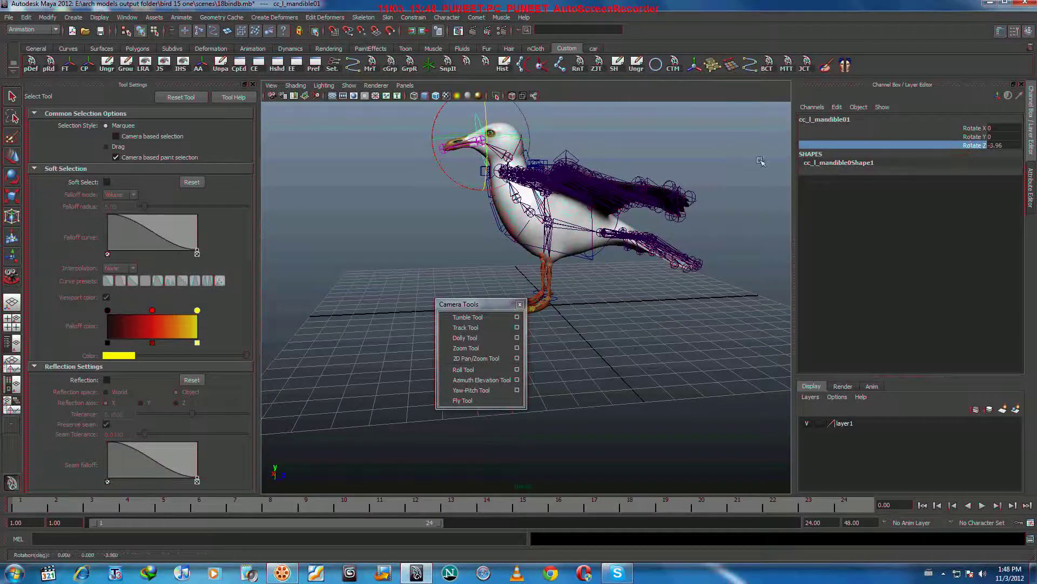
pyautogui.moveTo(761, 161); pyautogui.dragTo(632, 191, button='middle')
pyautogui.hotkey('ctrl', 'z')
pyautogui.hotkey('ctrl', 'z')
pyautogui.hotkey('ctrl', 'z')
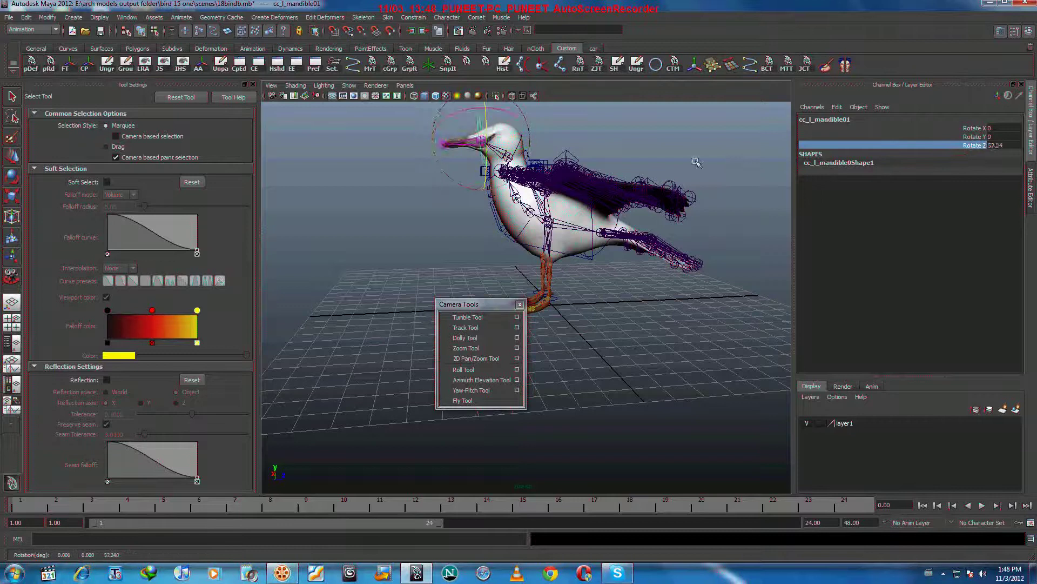
# - Try rotating the mandible control about Y and X, undoing each rotation, and clear the selection
pyautogui.click(971, 137)
pyautogui.moveTo(661, 171); pyautogui.dragTo(715, 186, button='middle')
pyautogui.hotkey('ctrl', 'z')
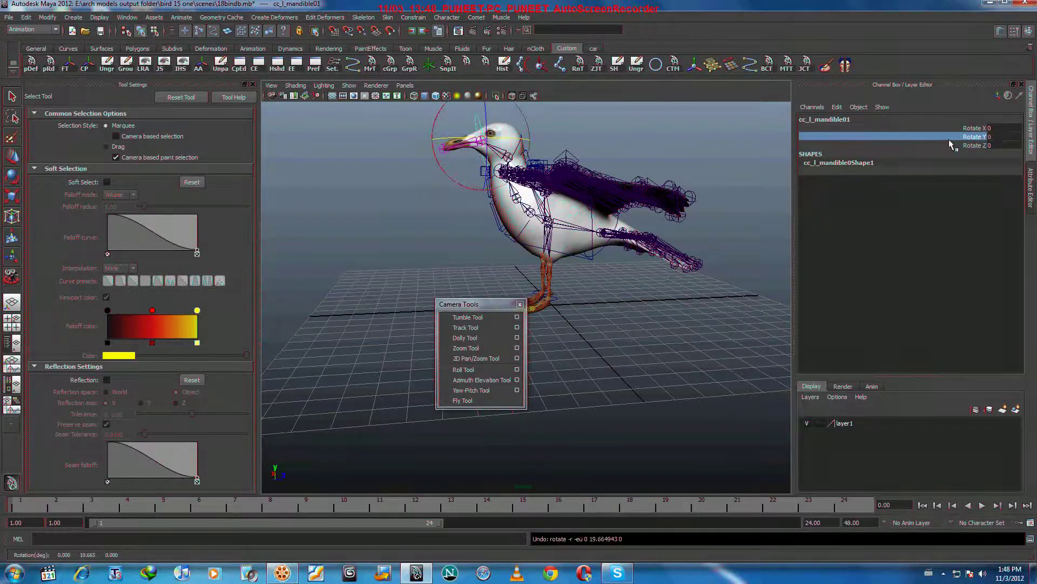
pyautogui.click(948, 128)
pyautogui.moveTo(602, 172); pyautogui.dragTo(567, 192, button='middle')
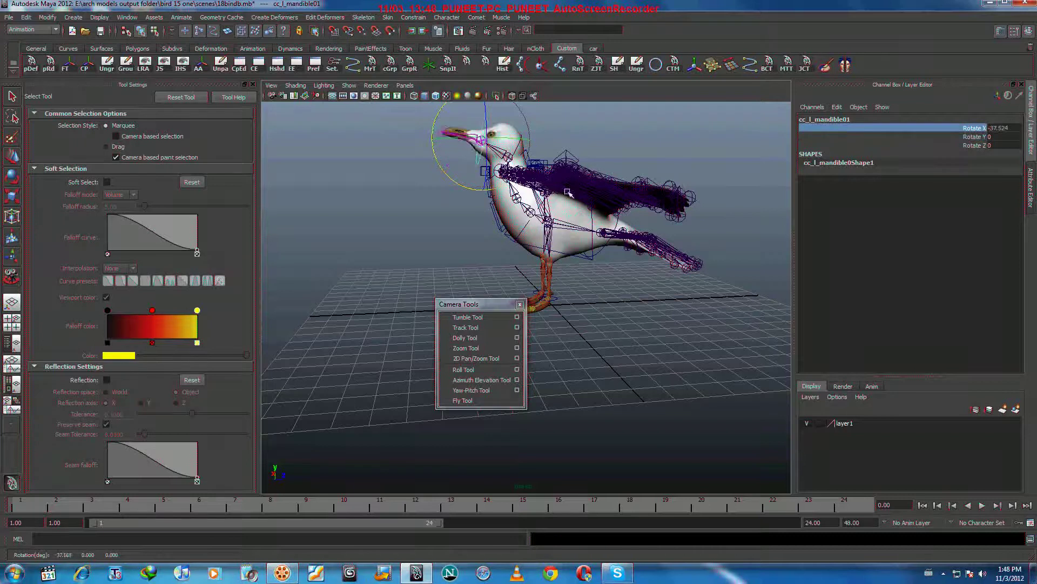
pyautogui.hotkey('ctrl', 'z')
pyautogui.click(621, 128)
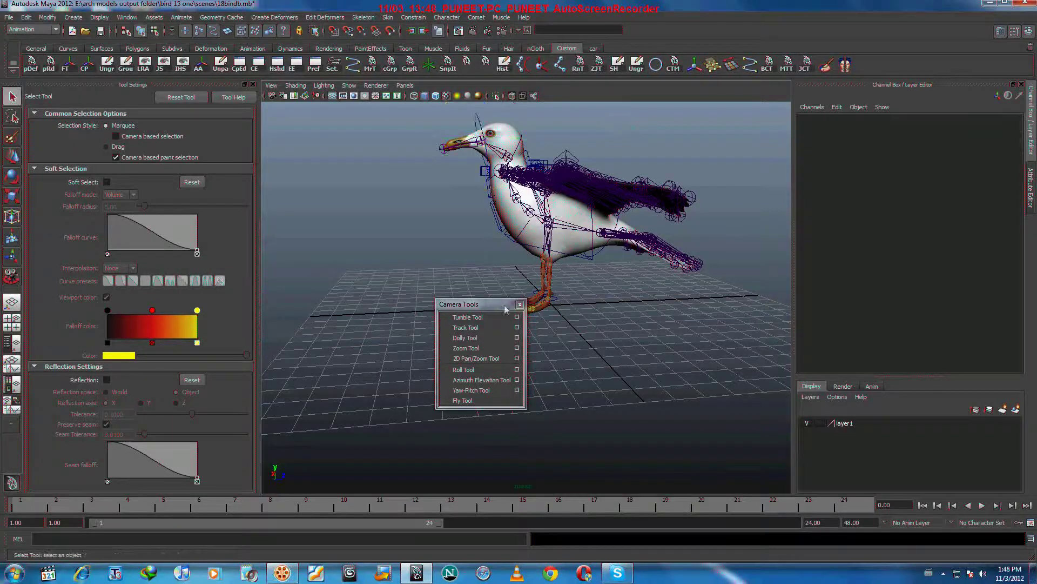
# - Try lifting the bird's right leg by moving its leg control (cc_r_leg01), and undo the move
pyautogui.click(482, 316)
pyautogui.moveTo(558, 283); pyautogui.dragTo(562, 305)
pyautogui.press('q')
pyautogui.click(532, 285)
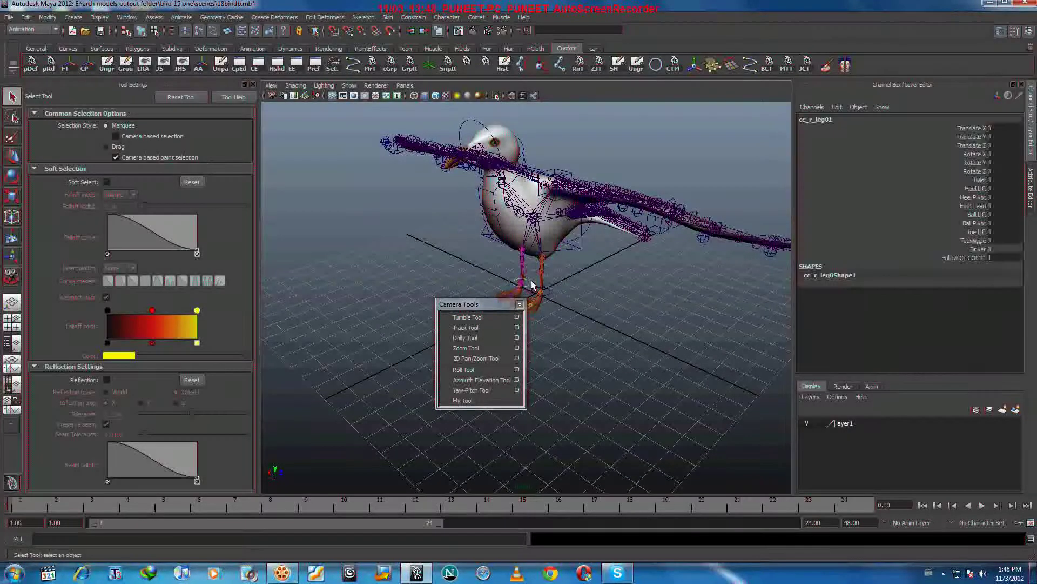
pyautogui.press('w')
pyautogui.moveTo(531, 284); pyautogui.dragTo(523, 276)
pyautogui.hotkey('ctrl', 'z')
pyautogui.hotkey('ctrl', 'z')
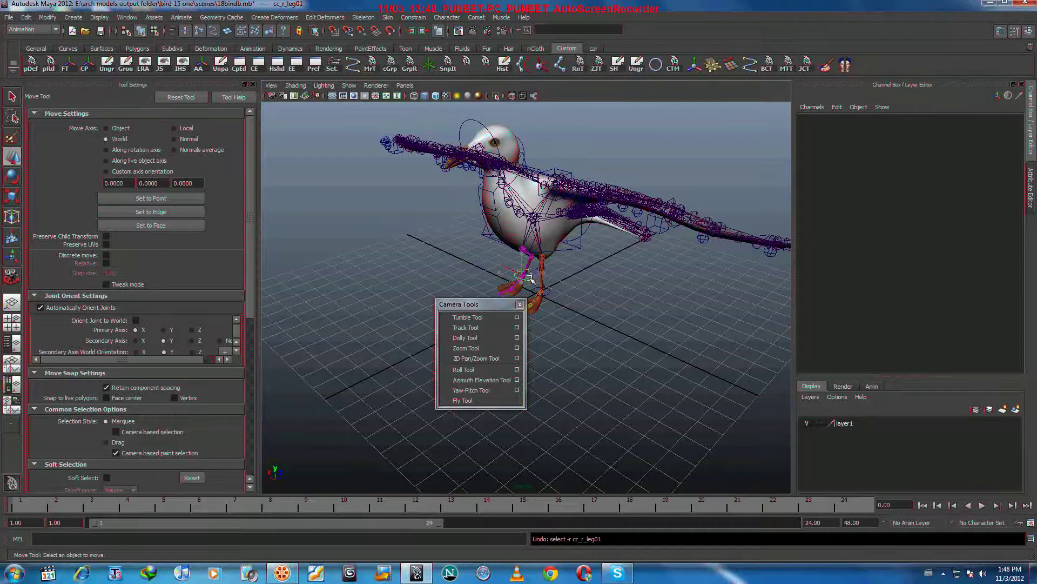
# - Reset Translate X, Y and Z of the right leg control to 0 and clear the selection
pyautogui.click(530, 277)
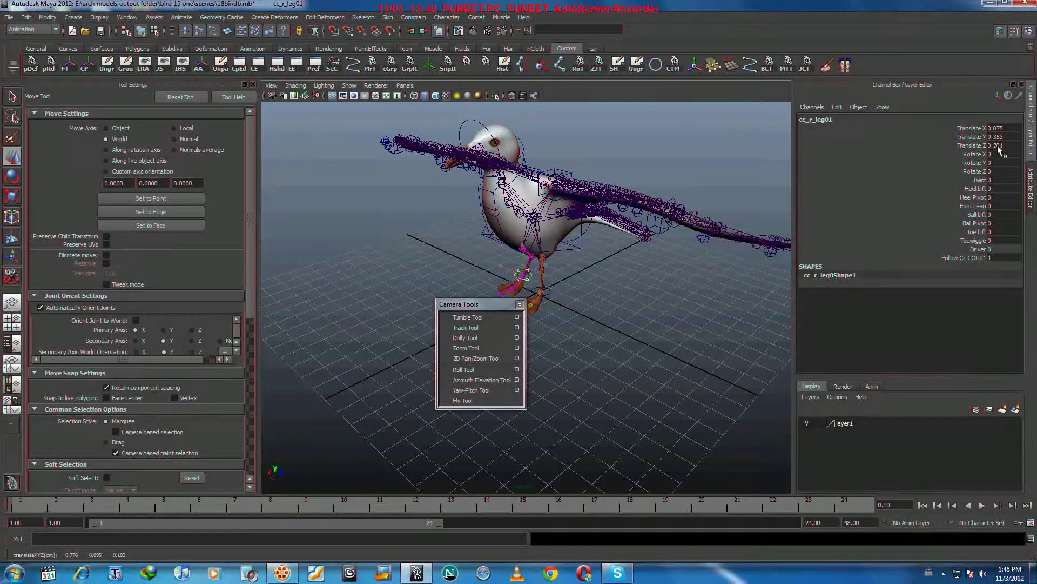
pyautogui.moveTo(997, 147); pyautogui.dragTo(997, 134)
pyautogui.press('Return')
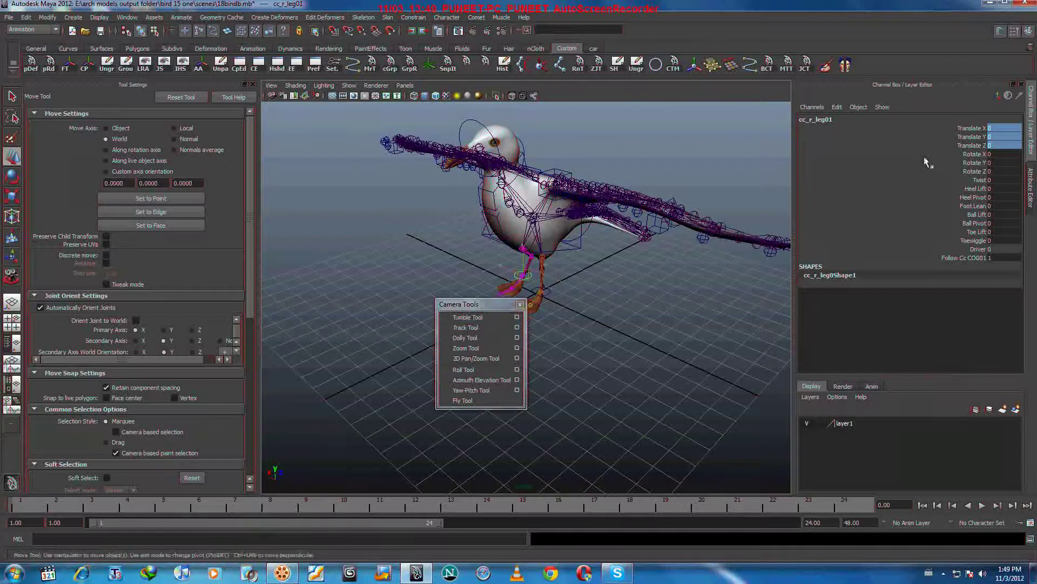
pyautogui.click(591, 295)
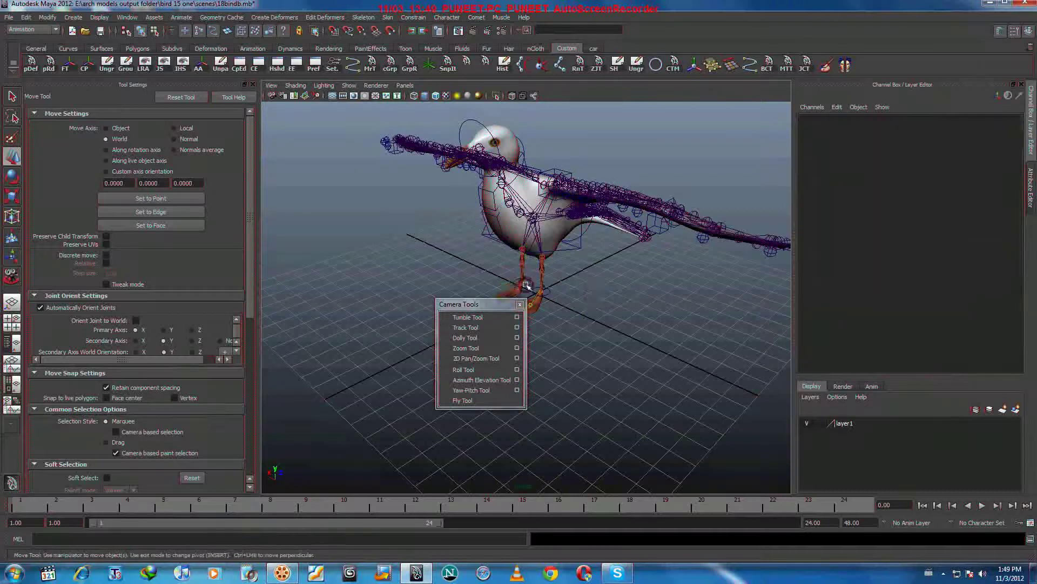
# - Test the Twist attribute of the right leg control and reset it to 0
pyautogui.click(527, 283)
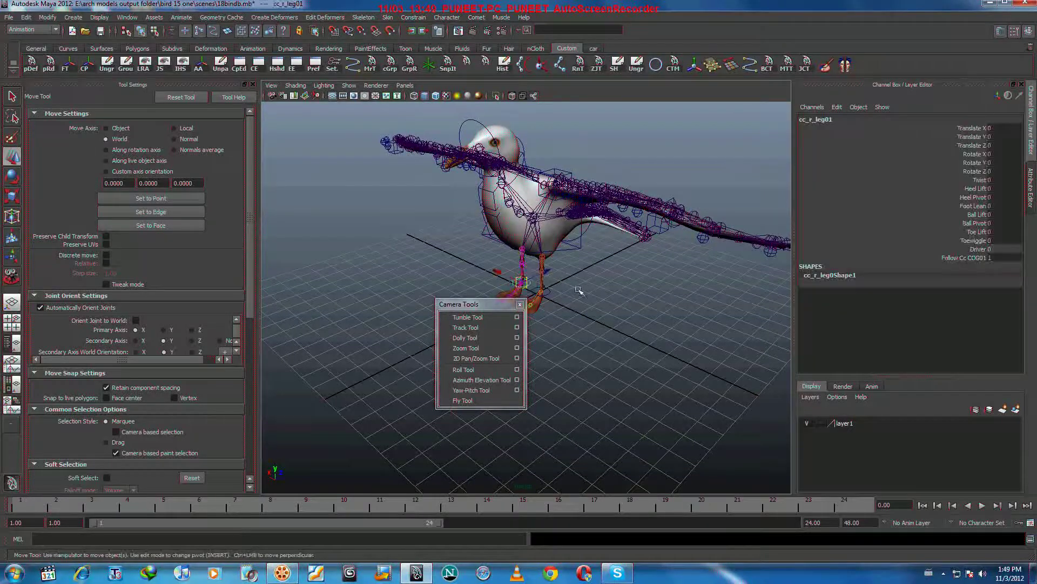
pyautogui.click(975, 181)
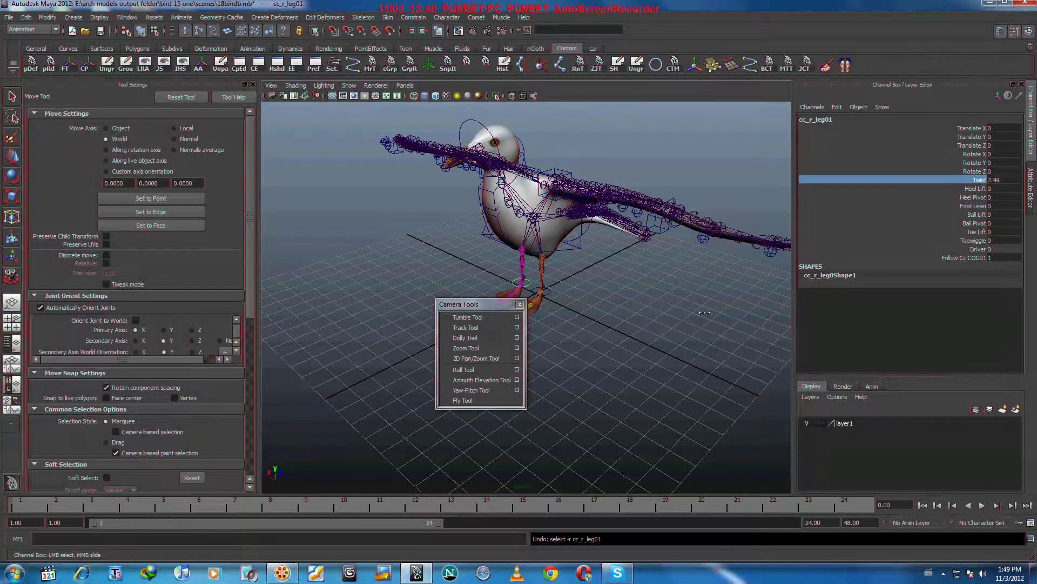
pyautogui.doubleClick(1003, 181)
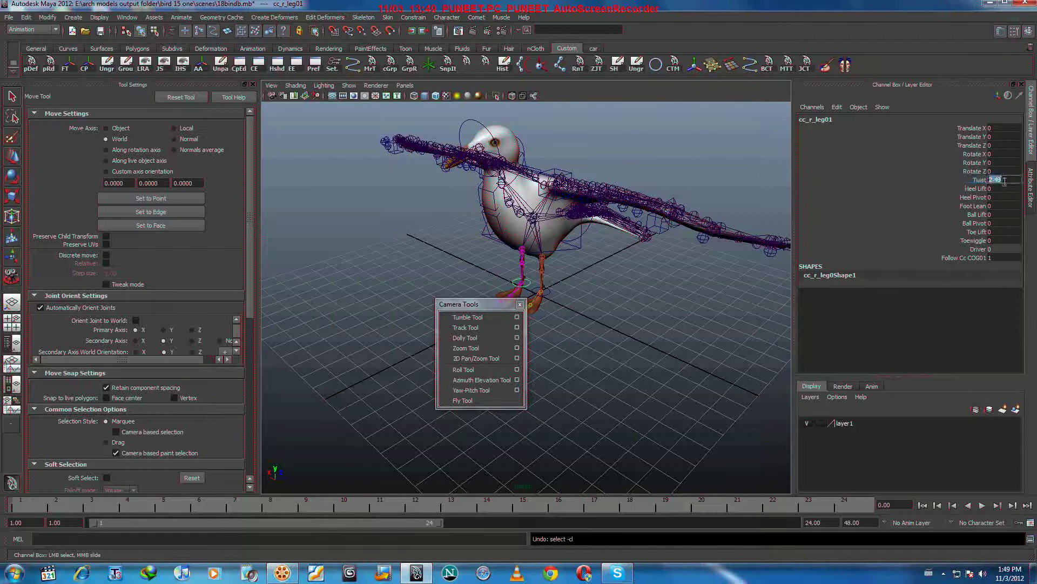
pyautogui.press('Return')
pyautogui.click(691, 325)
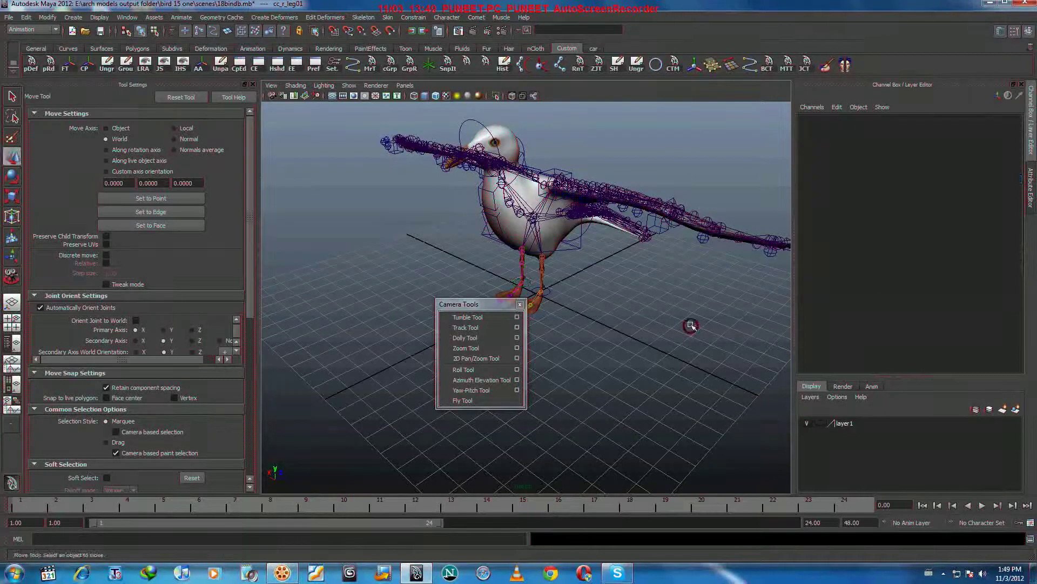
# - Try rotating the main tail control (cc_tailmain01), and undo the rotation
pyautogui.keyDown('alt'); pyautogui.moveTo(690, 324); pyautogui.dragTo(625, 294); pyautogui.keyUp('alt')
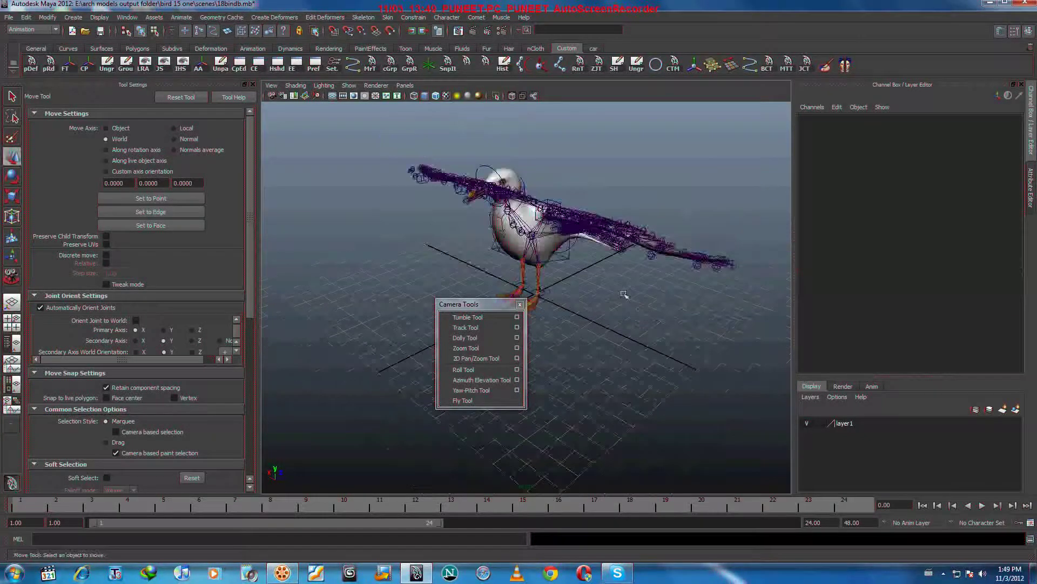
pyautogui.click(468, 317)
pyautogui.moveTo(535, 319); pyautogui.dragTo(603, 327)
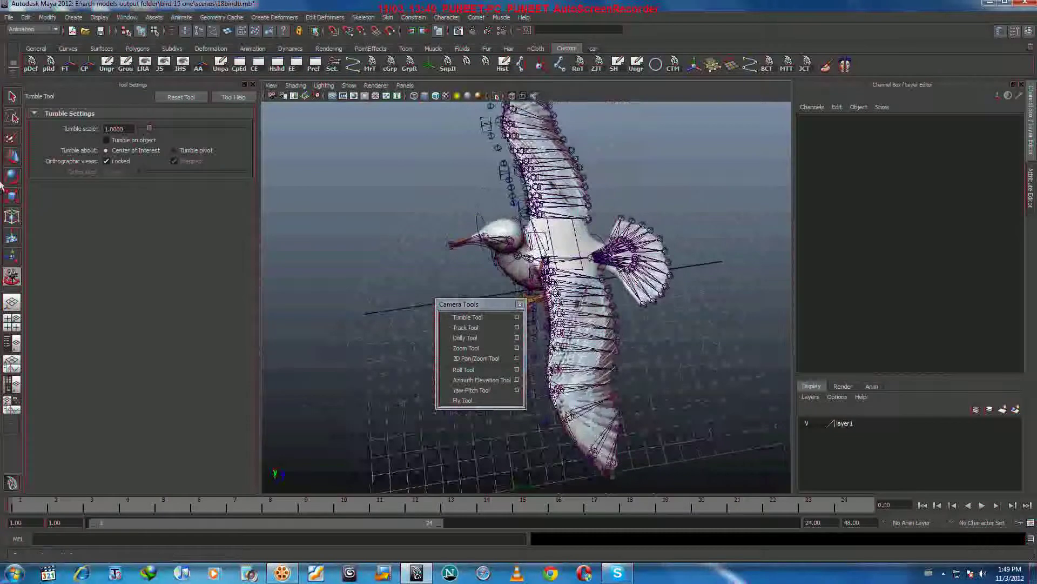
pyautogui.click(12, 95)
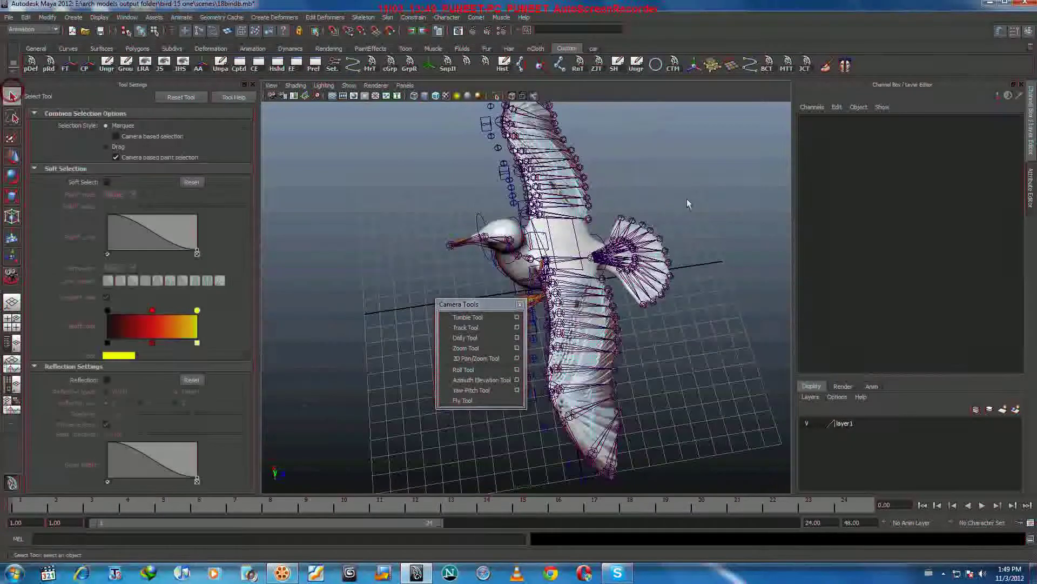
pyautogui.click(597, 242)
pyautogui.press('e')
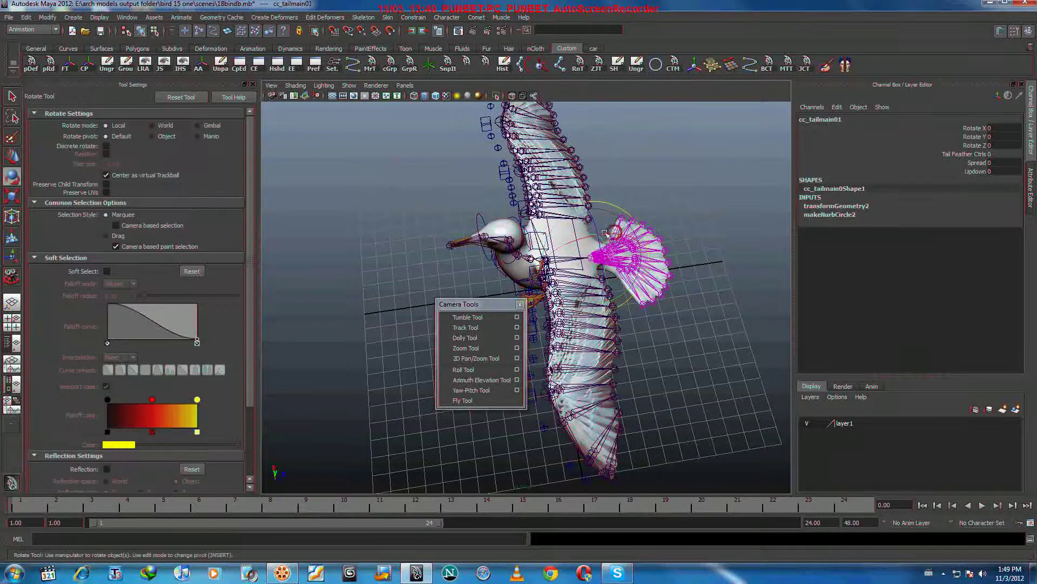
pyautogui.moveTo(605, 232); pyautogui.dragTo(622, 191)
pyautogui.click(622, 187)
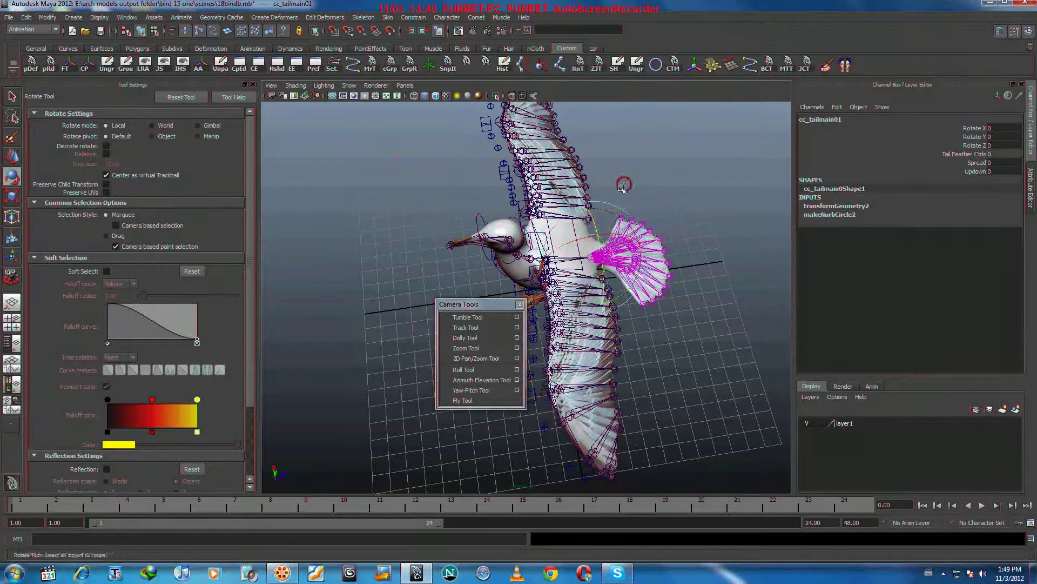
# - Try rotating the main tail control about X and Y, and undo the rotations
pyautogui.click(600, 235)
pyautogui.moveTo(601, 236); pyautogui.dragTo(575, 236)
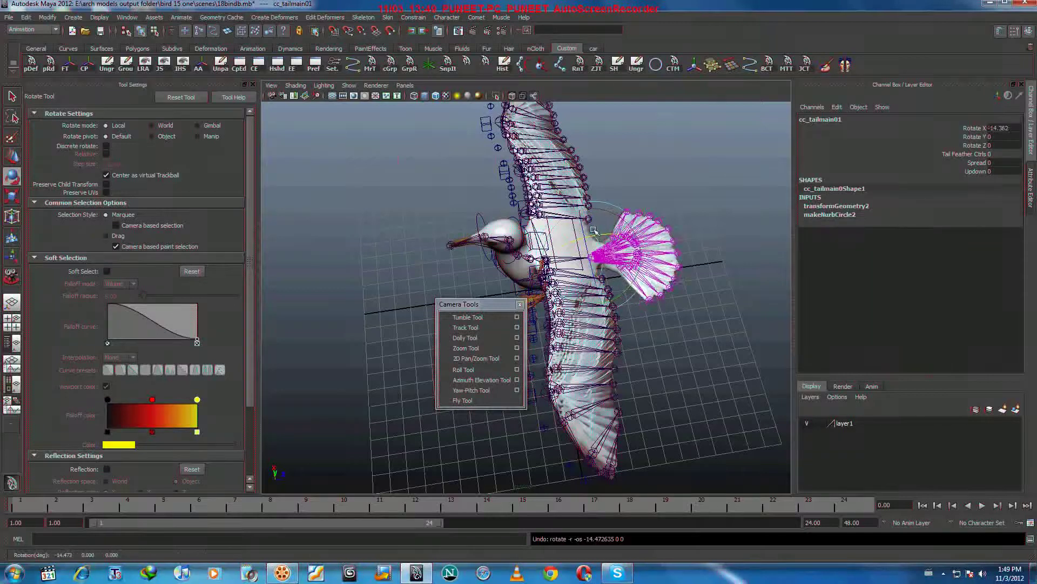
pyautogui.moveTo(615, 208); pyautogui.dragTo(625, 194)
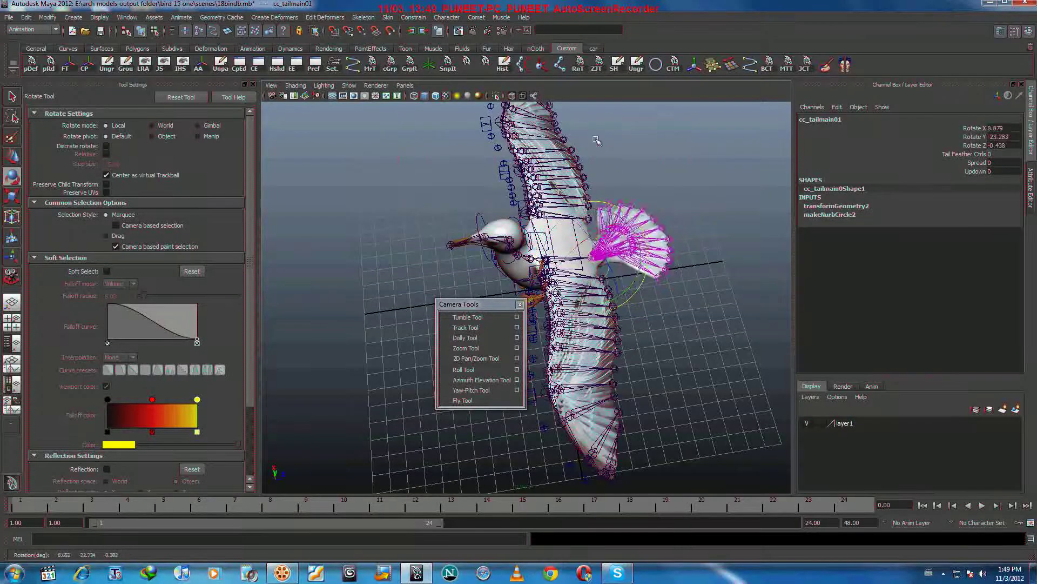
pyautogui.hotkey('ctrl', 'z')
pyautogui.hotkey('ctrl', 'z')
pyautogui.click(627, 160)
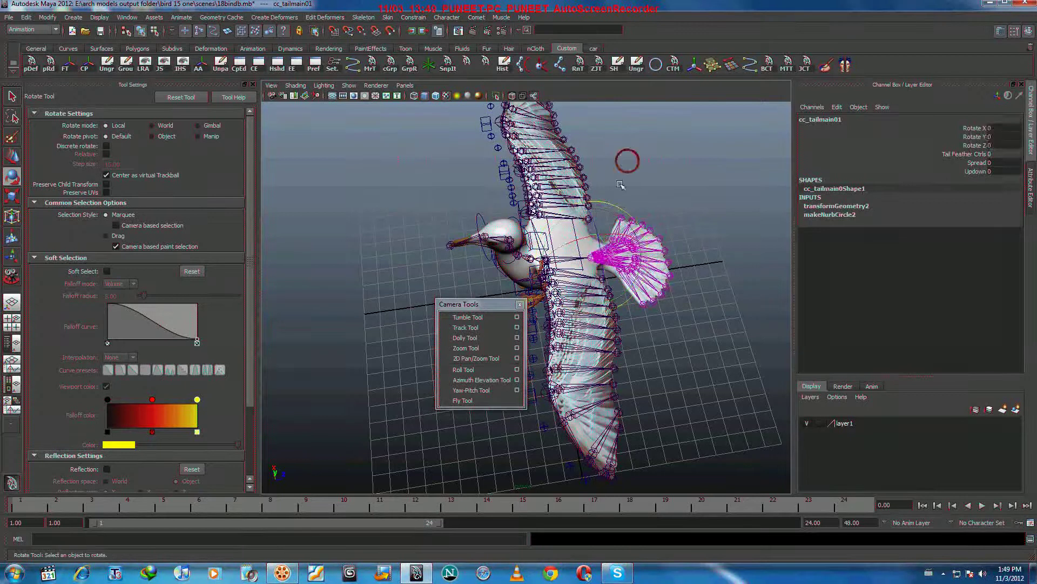
# - Test the Spread and Updown attributes of the main tail control, undoing each change, and clear the selection
pyautogui.click(599, 236)
pyautogui.click(977, 162)
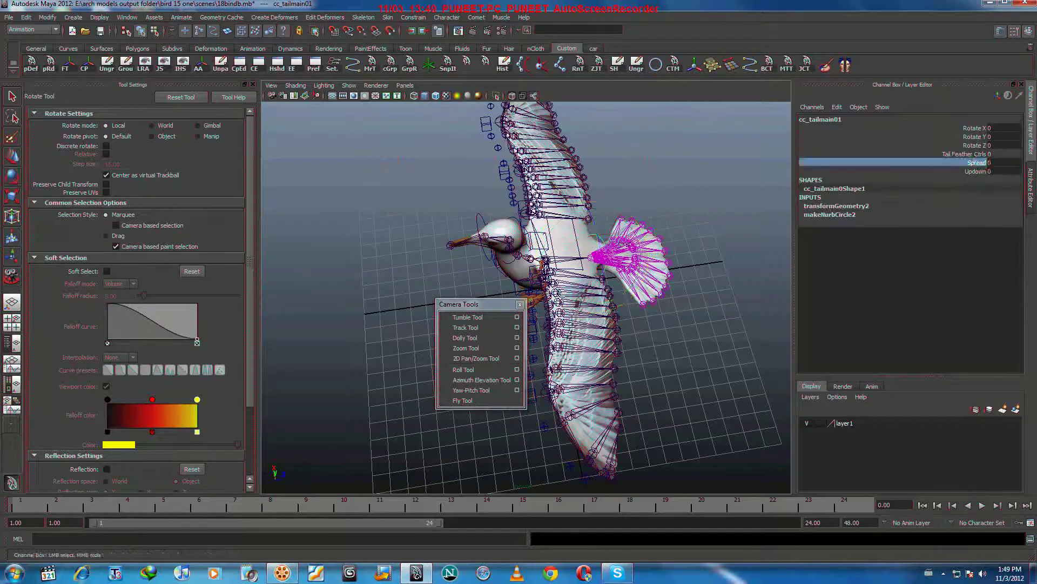
pyautogui.moveTo(978, 162); pyautogui.dragTo(862, 240, button='middle')
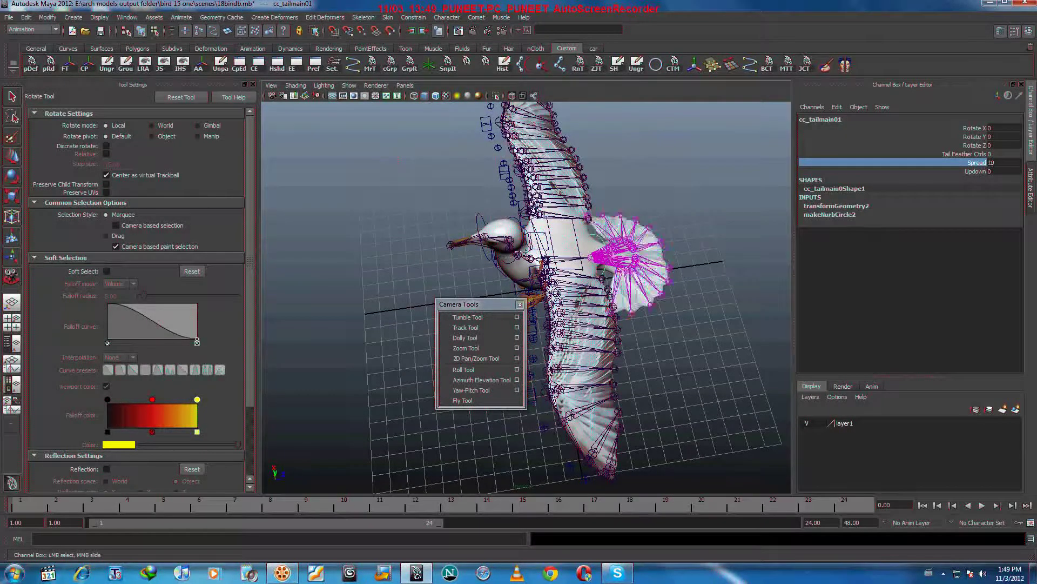
pyautogui.hotkey('ctrl', 'z')
pyautogui.click(971, 172)
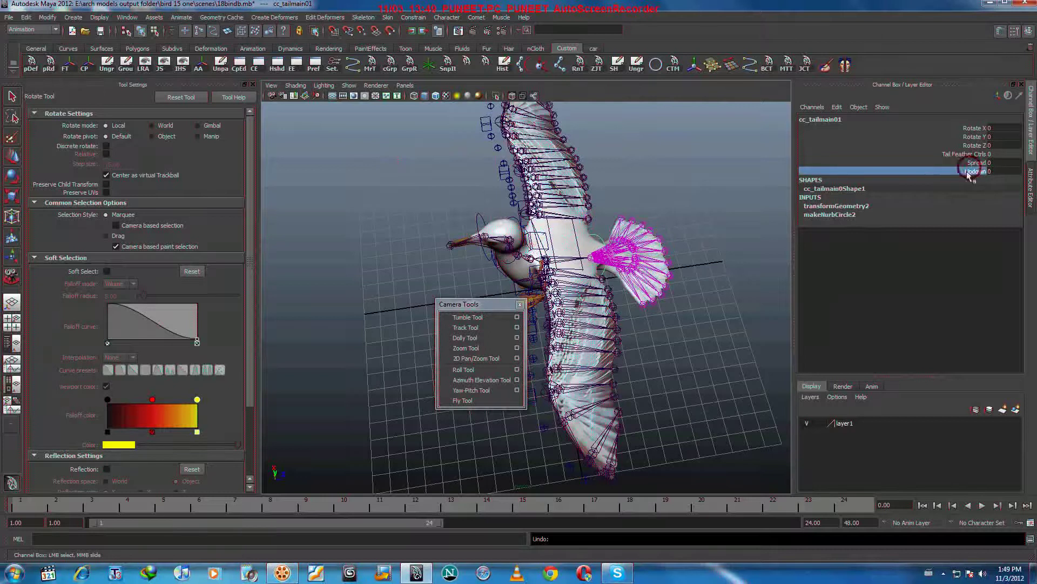
pyautogui.moveTo(663, 222); pyautogui.dragTo(744, 225, button='middle')
pyautogui.hotkey('ctrl', 'z')
pyautogui.click(707, 230)
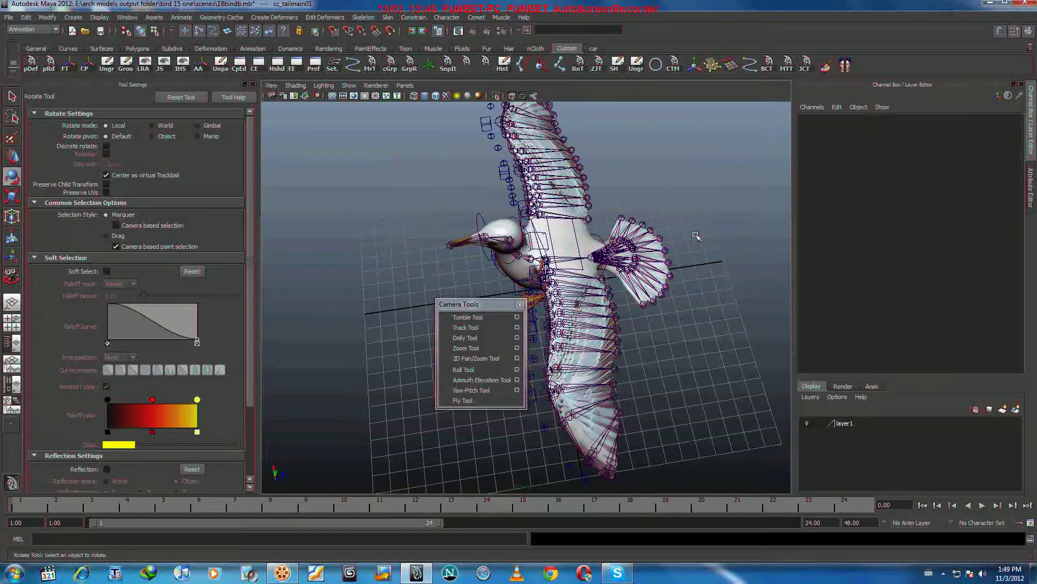
# - Select the left wing control (cc_l_wingA01) with its whole hierarchy, try rotating everything about Z, and undo the rotation
pyautogui.click(467, 317)
pyautogui.moveTo(538, 286)
pyautogui.mouseDown()
pyautogui.moveTo(629, 291)
pyautogui.moveTo(549, 283)
pyautogui.mouseUp()
pyautogui.press('q')
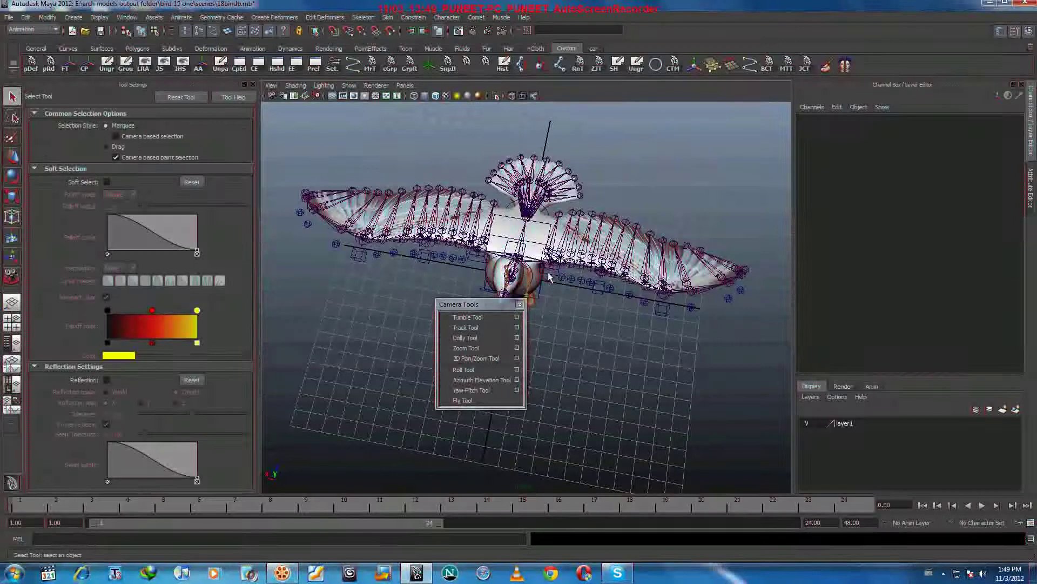
pyautogui.click(549, 271)
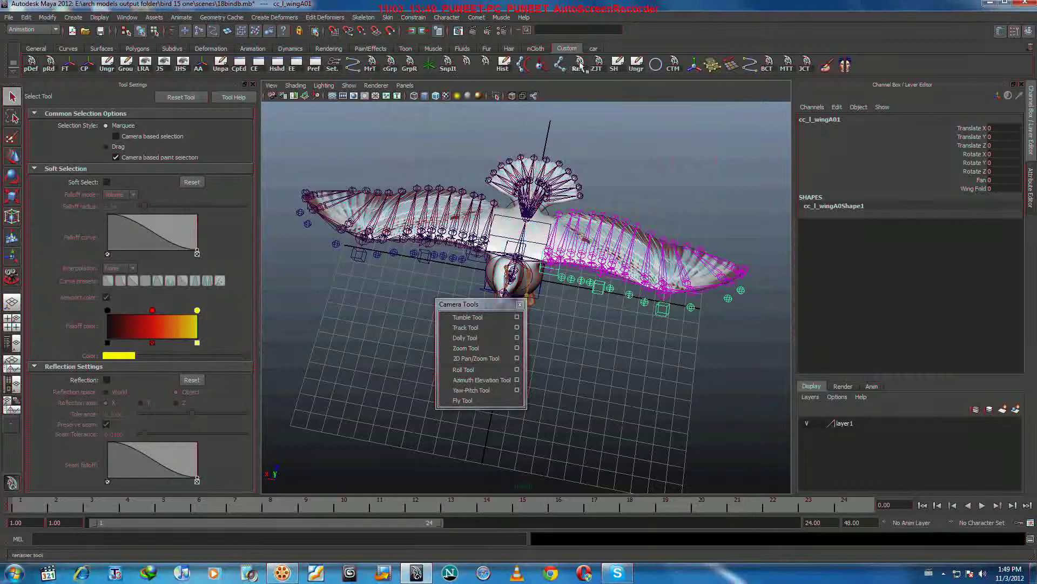
pyautogui.click(614, 65)
pyautogui.click(952, 145)
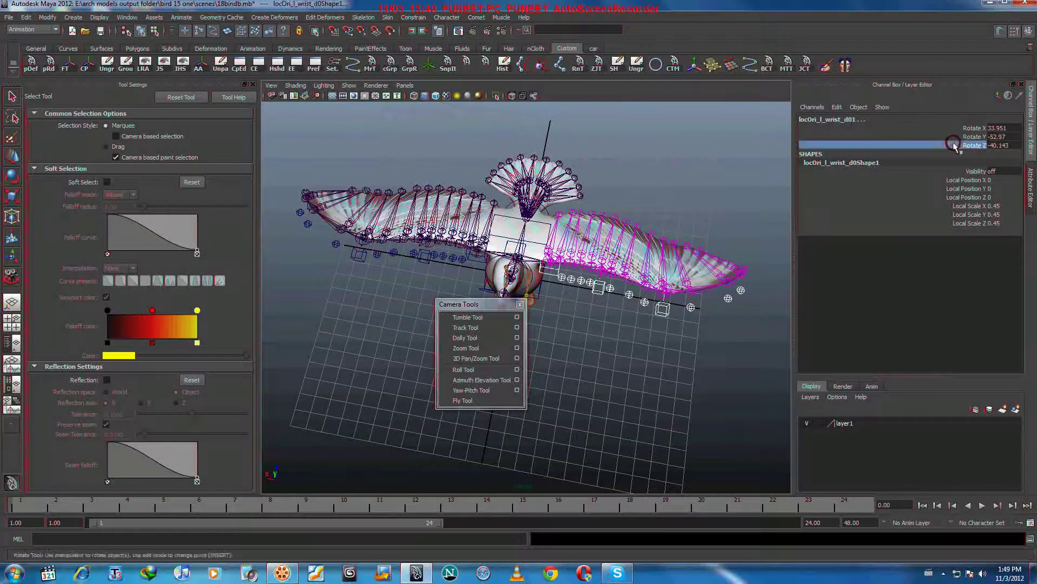
pyautogui.moveTo(655, 162); pyautogui.dragTo(671, 176, button='middle')
pyautogui.hotkey('ctrl', 'z')
pyautogui.hotkey('ctrl', 'z')
# - Try rotating the left wing hierarchy about Y and X, undoing each rotation, and clear the selection
pyautogui.click(973, 136)
pyautogui.hotkey('ctrl', 'z')
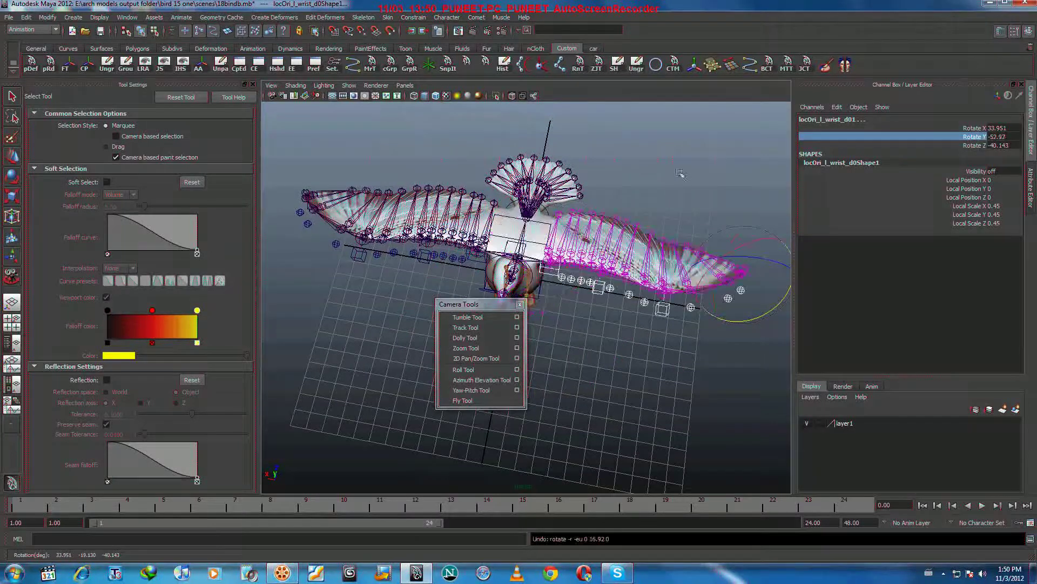
pyautogui.click(969, 128)
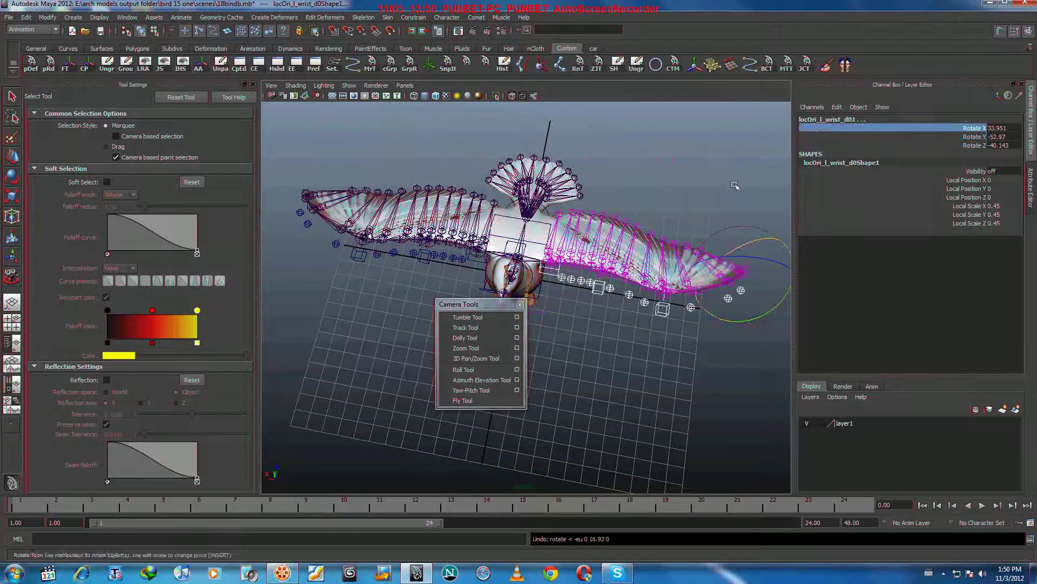
pyautogui.moveTo(734, 186); pyautogui.dragTo(721, 183, button='middle')
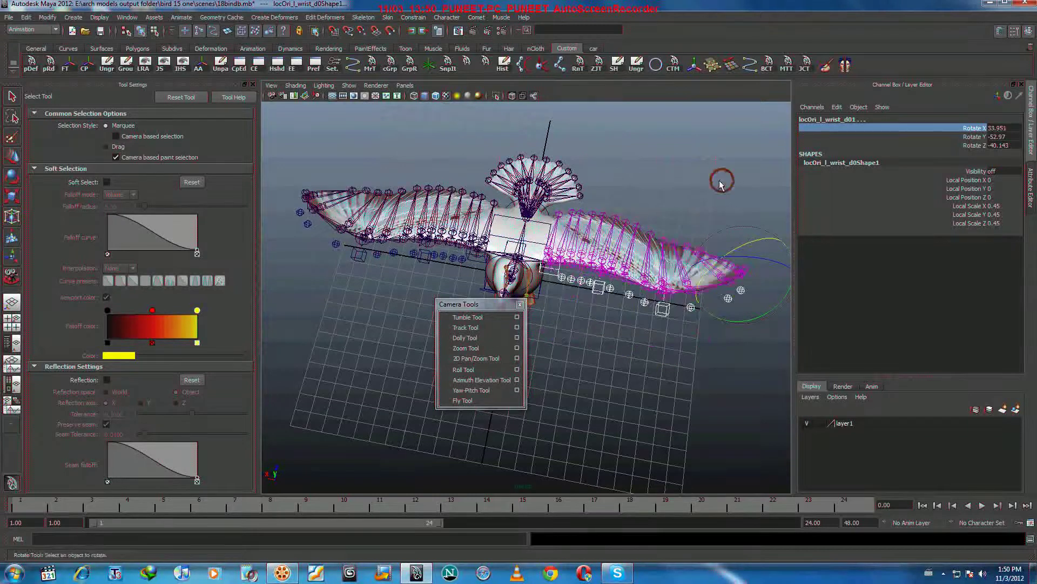
pyautogui.click(722, 185)
# - Test the Fan attribute of the left elbow control cc_l_elbow_b01, and undo the change
pyautogui.scroll(3, 722, 184)
pyautogui.click(642, 287)
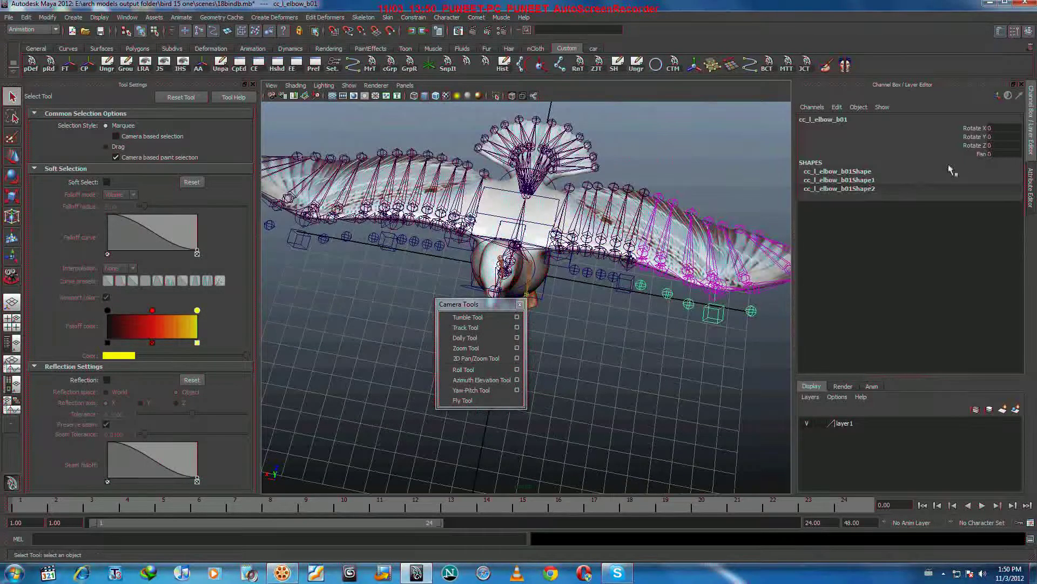
pyautogui.click(981, 154)
pyautogui.moveTo(654, 193); pyautogui.dragTo(603, 195, button='middle')
pyautogui.hotkey('ctrl', 'z')
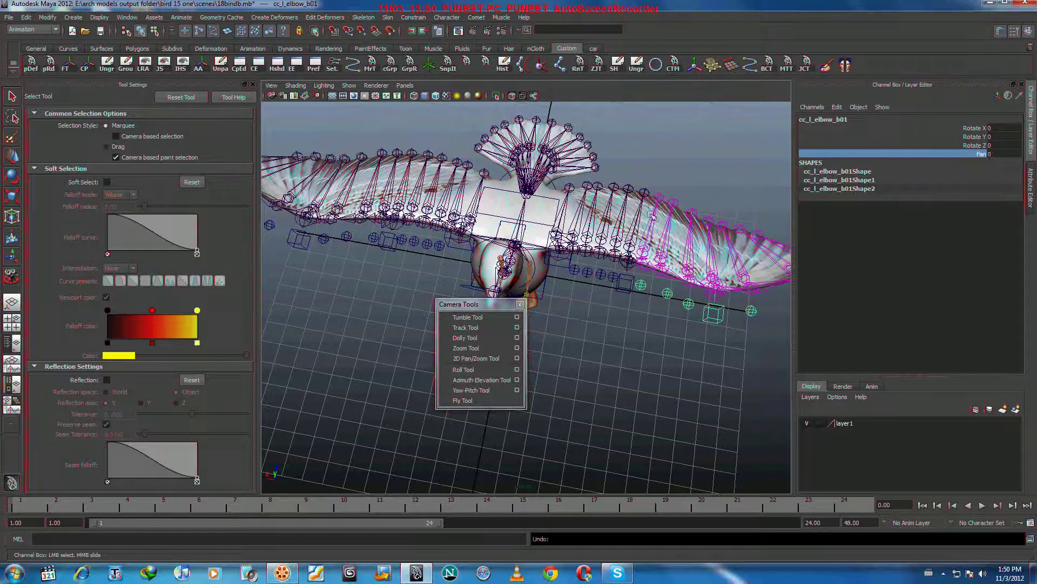
# - Select the left elbow and wrist controls together, test their shared Fan attribute, undo the change and clear the selection
pyautogui.click(667, 296)
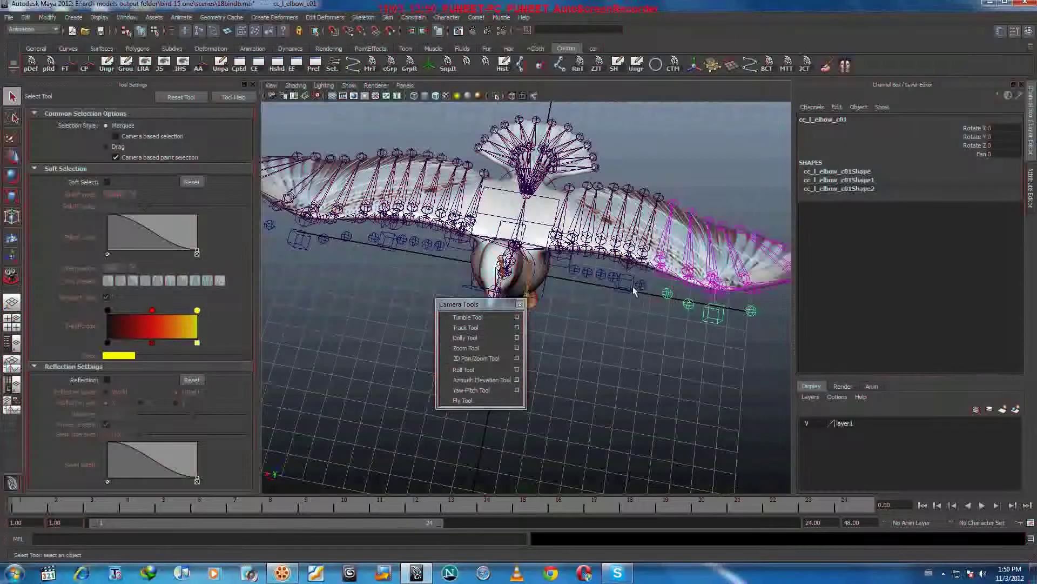
pyautogui.click(632, 288)
pyautogui.click(646, 292)
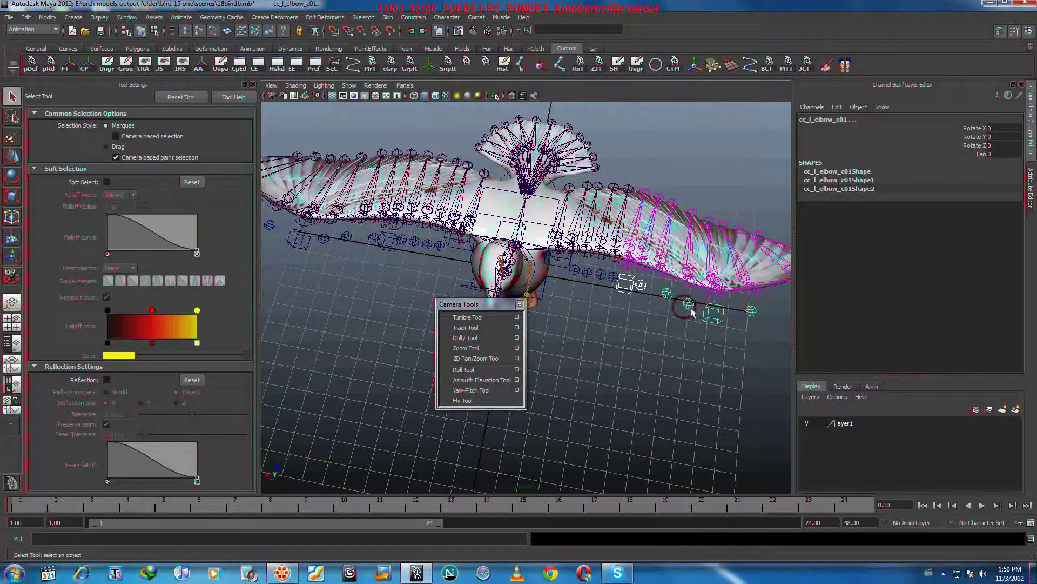
pyautogui.click(750, 311)
pyautogui.click(751, 311)
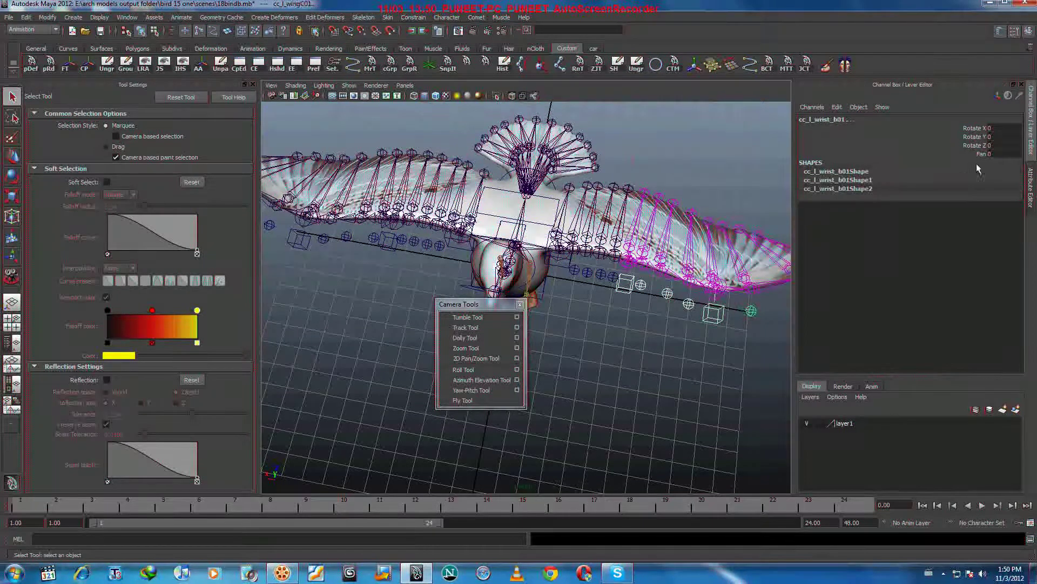
pyautogui.click(960, 155)
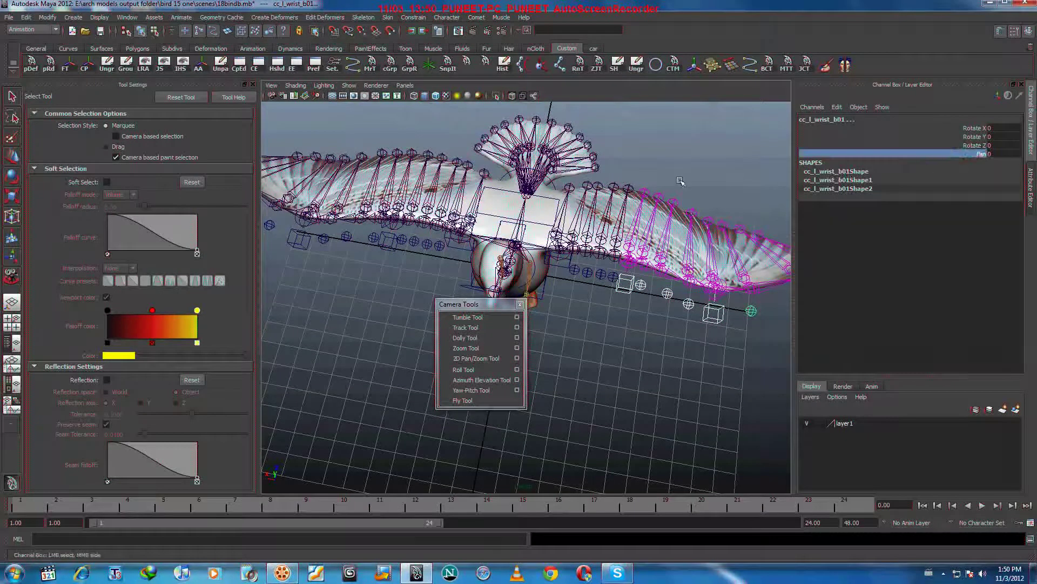
pyautogui.moveTo(680, 181); pyautogui.dragTo(602, 195, button='middle')
pyautogui.hotkey('ctrl', 'z')
pyautogui.click(693, 165)
# - Select the main control at the base of the left wing (cc_l_wingA01)
pyautogui.scroll(-4, 690, 171)
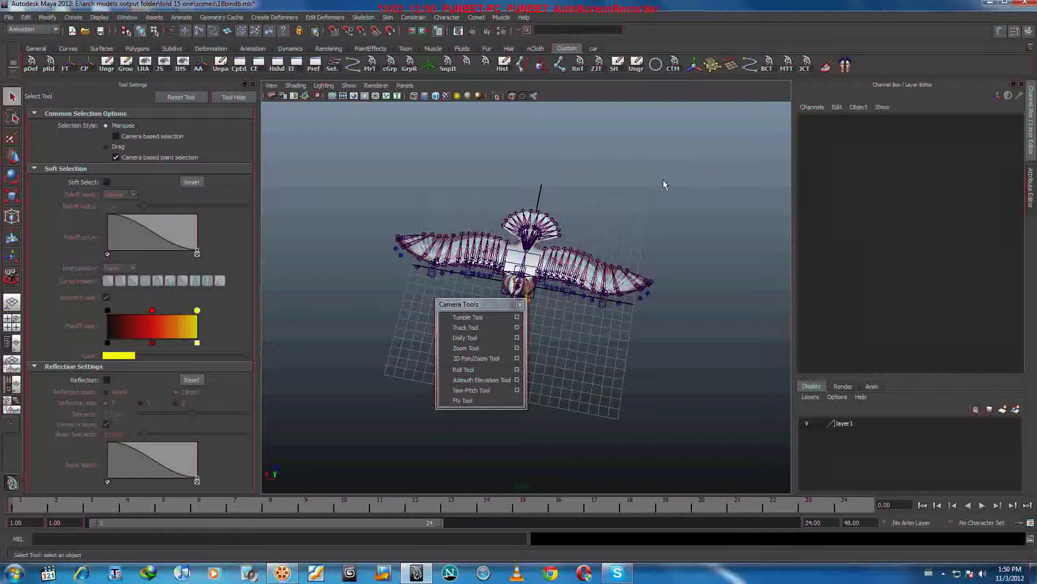
pyautogui.scroll(3, 566, 259)
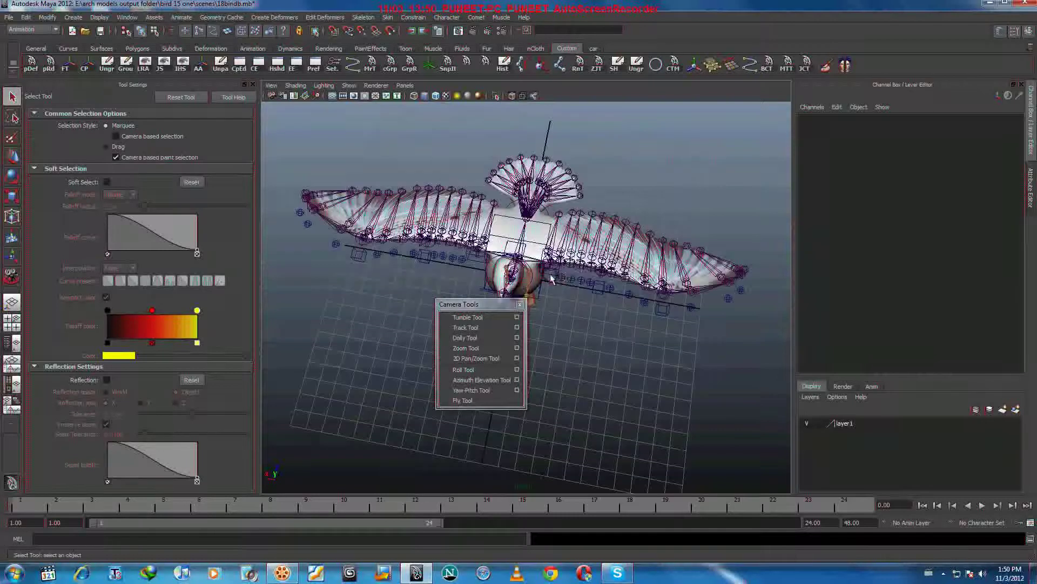
pyautogui.click(551, 278)
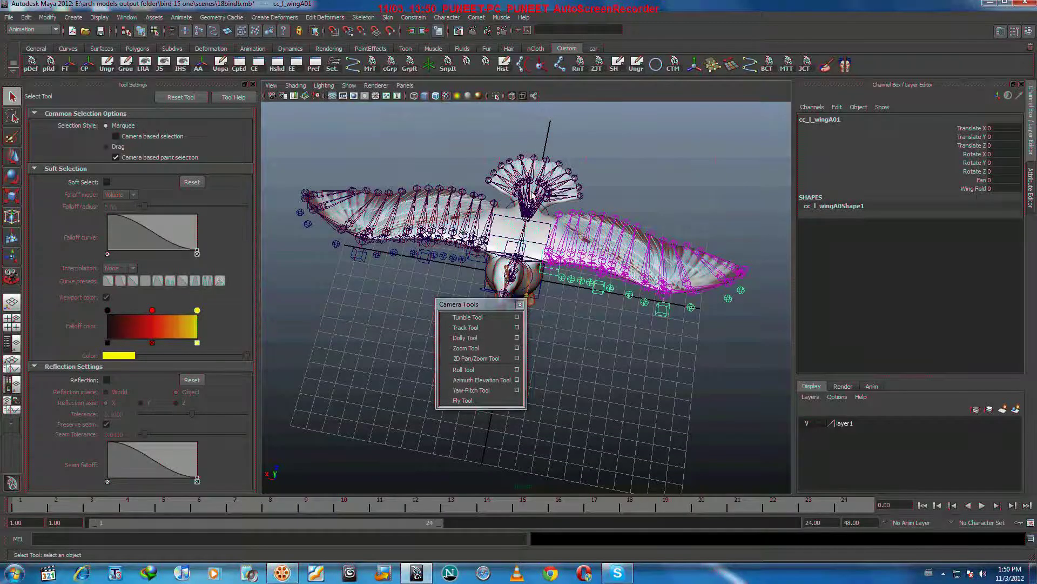